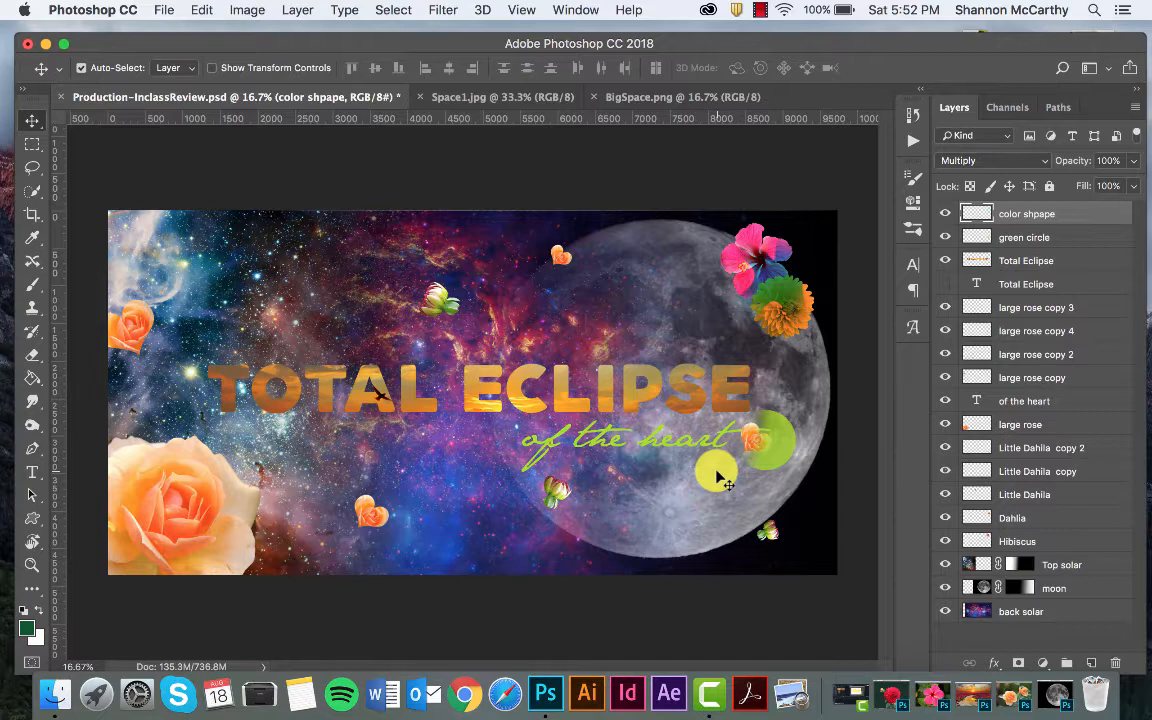
Convert the Space1.jpg background into a regular layer and copy it into the upper-left corner of BigSpace.png
drag(716, 474, 549, 335)
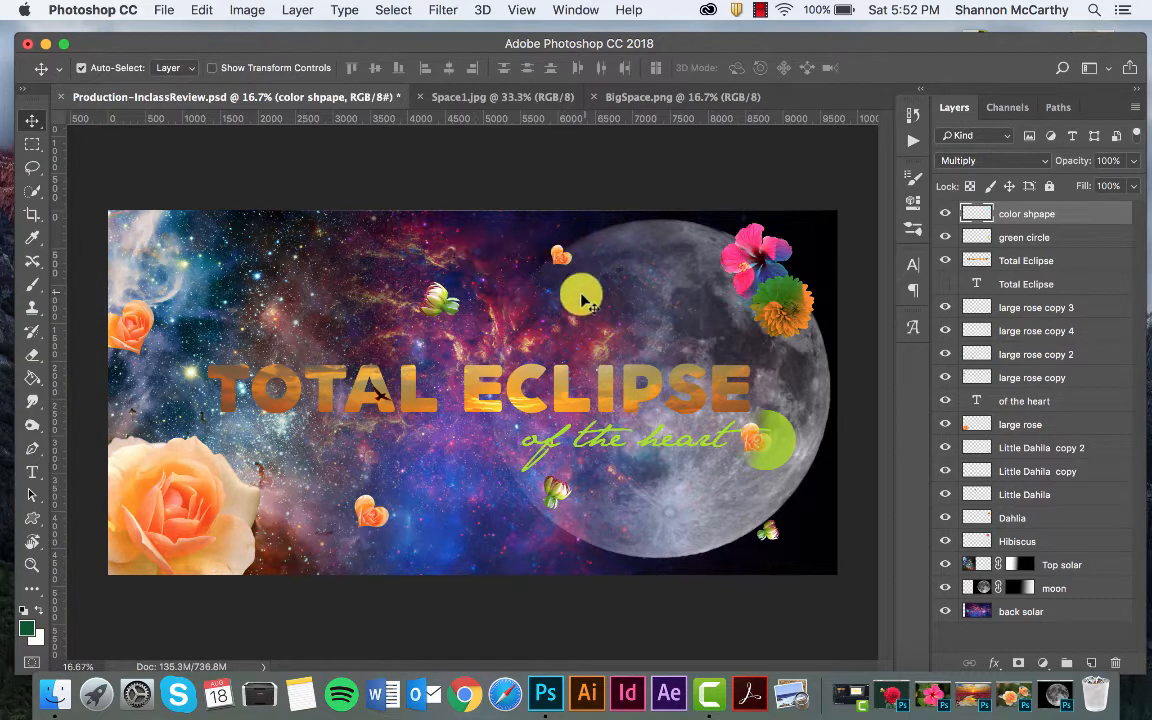
click(633, 99)
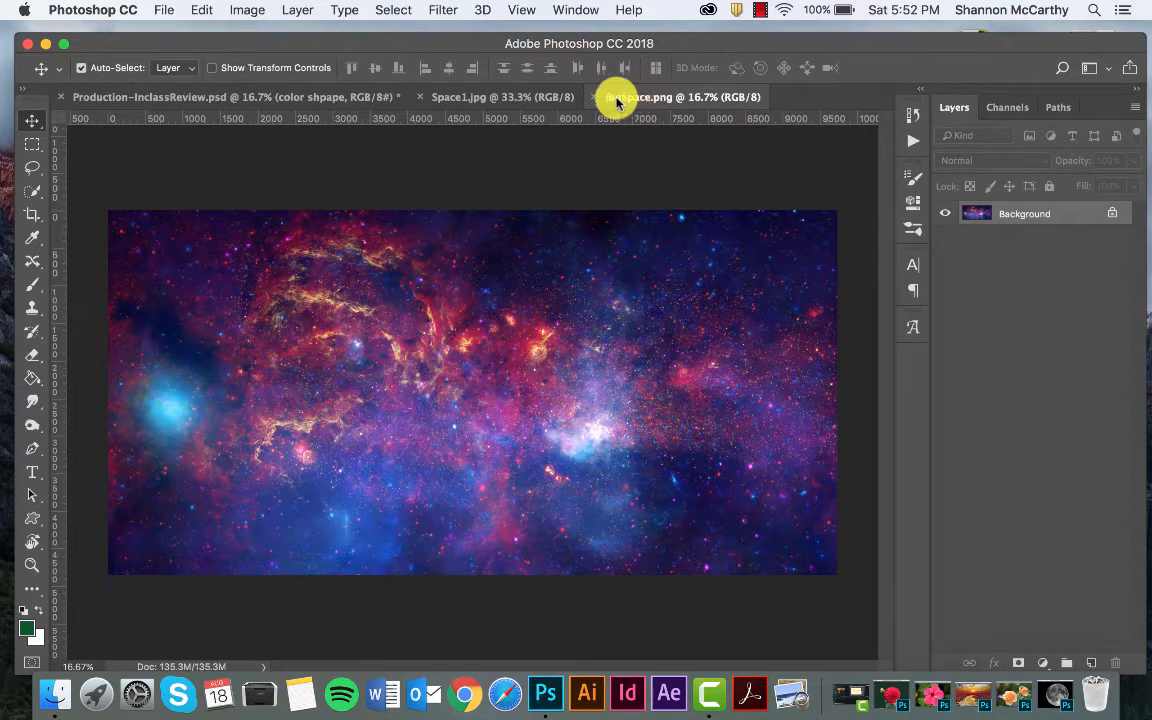
click(496, 97)
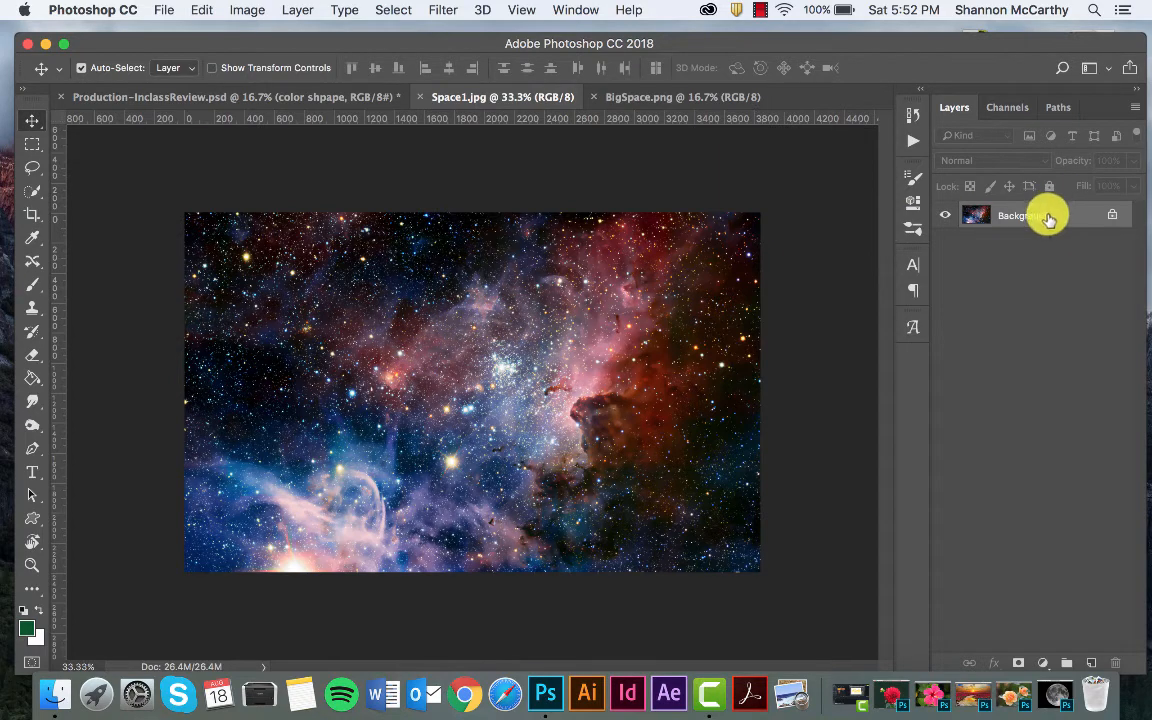
double_click(1043, 222)
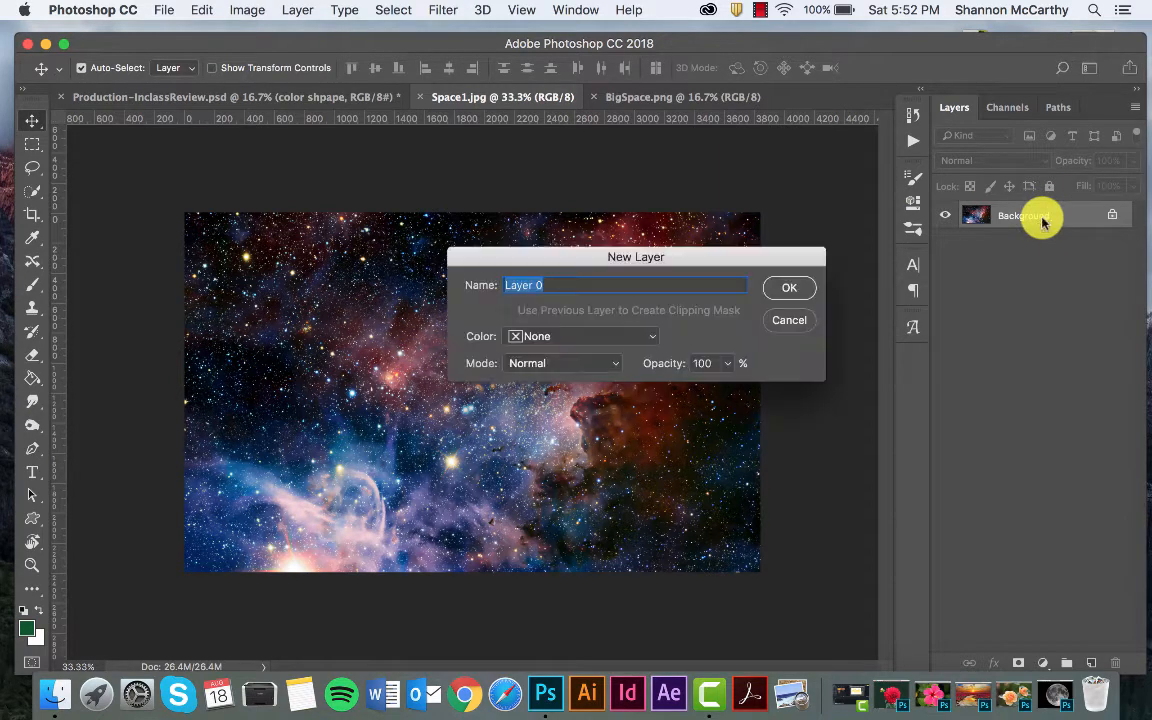
click(797, 291)
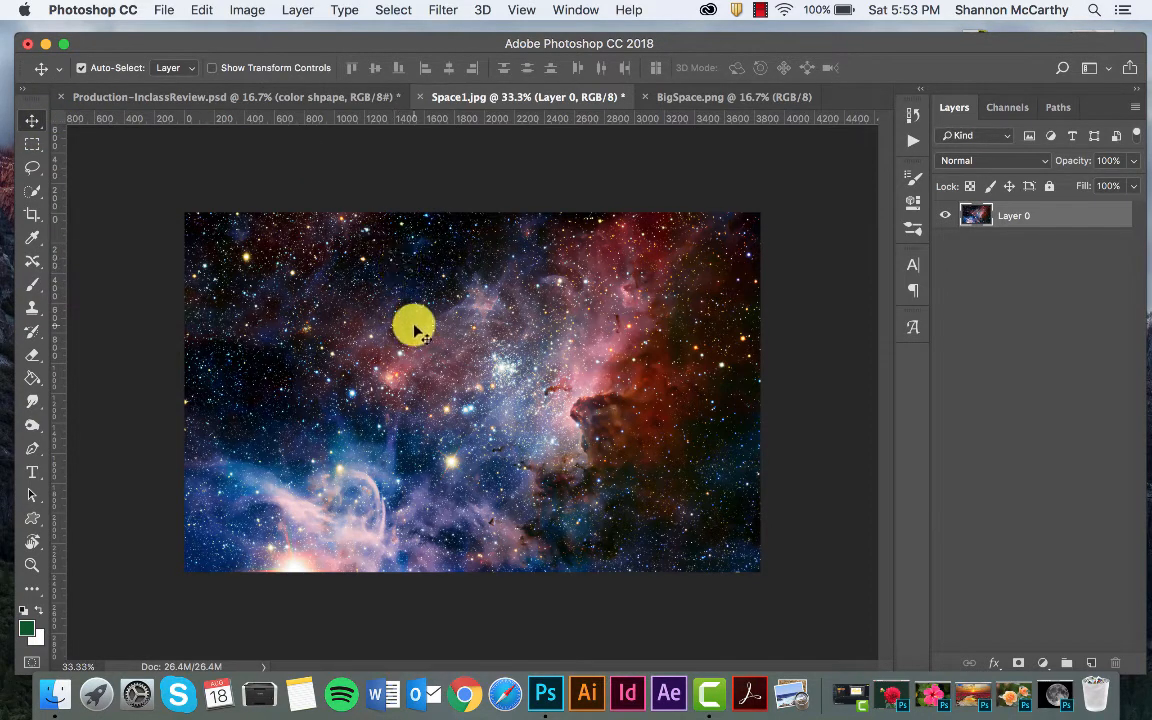
drag(415, 329, 249, 300)
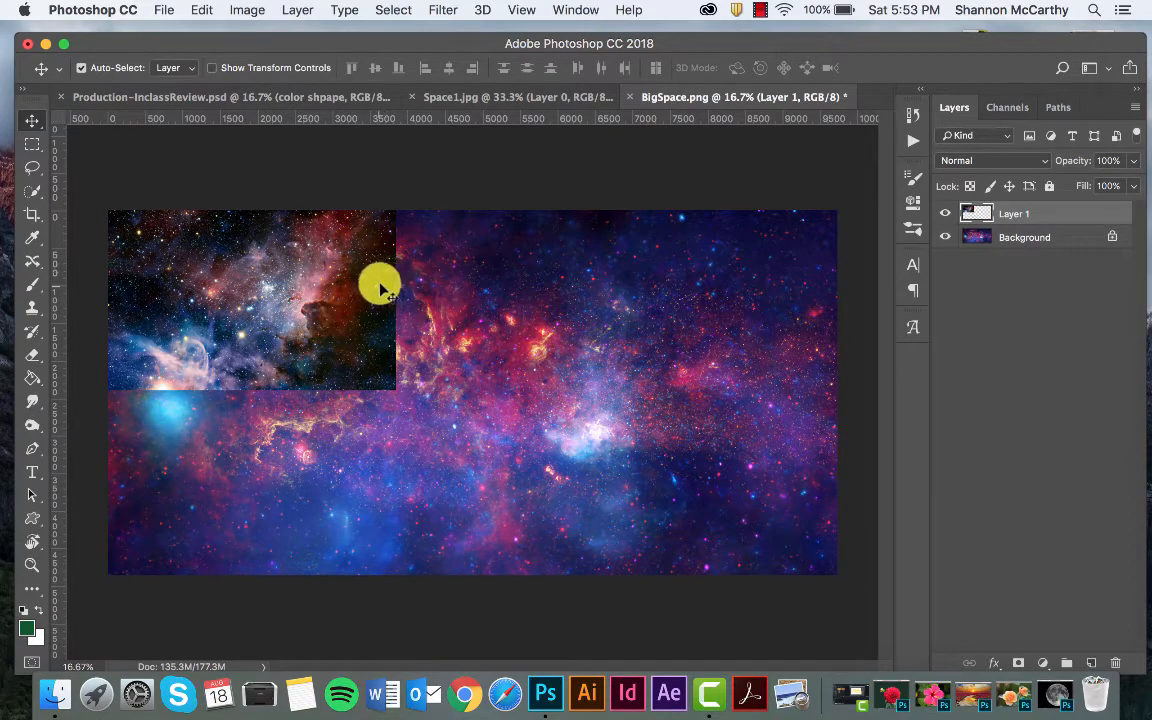
Scale the copied space image proportionally to about 207% from its upper-left corner so it covers the full canvas height
key(super+t)
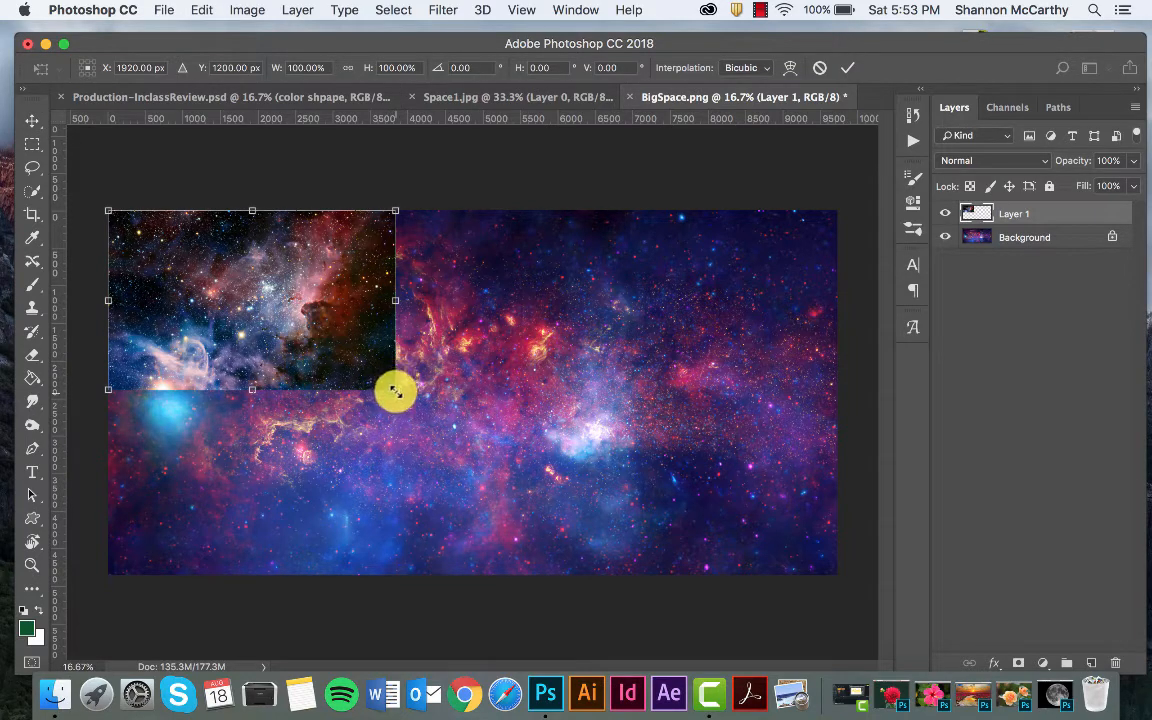
drag(396, 391, 691, 603)
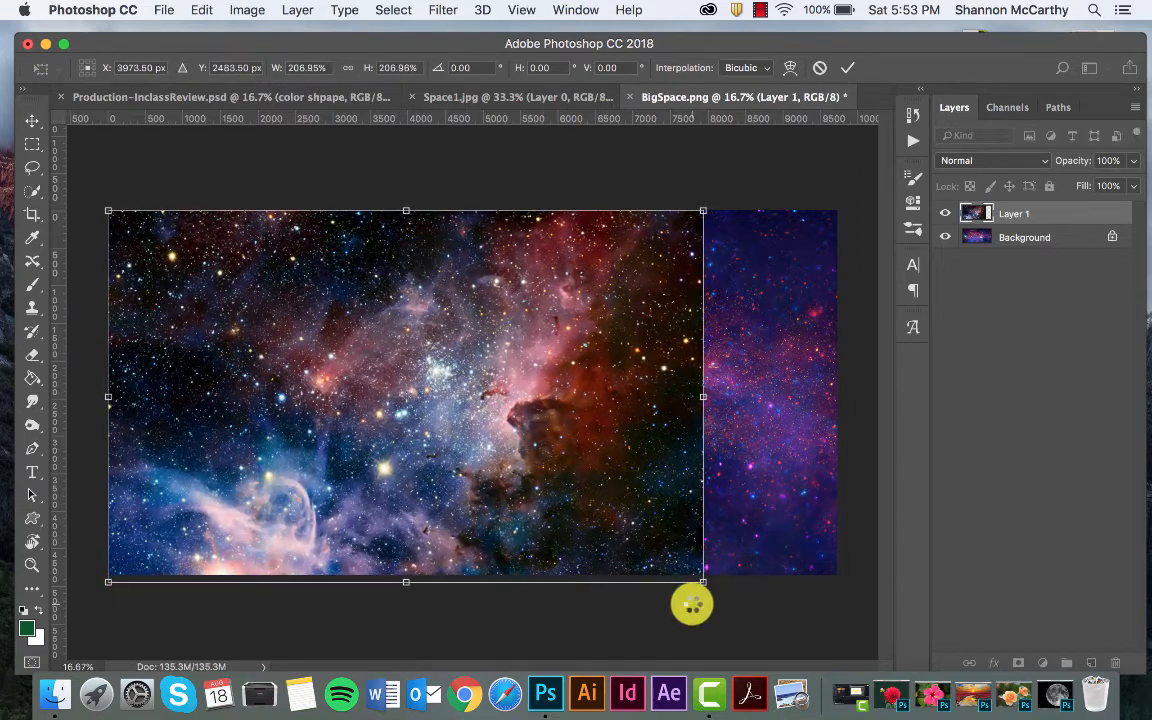
key(Return)
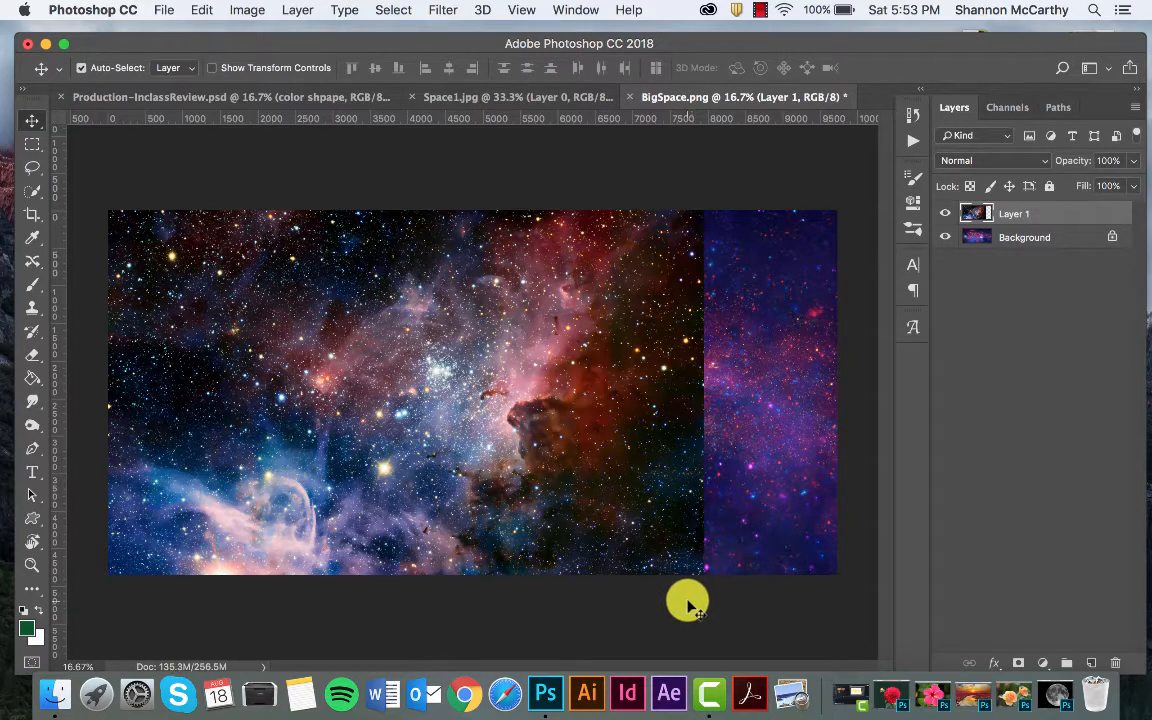
click(247, 9)
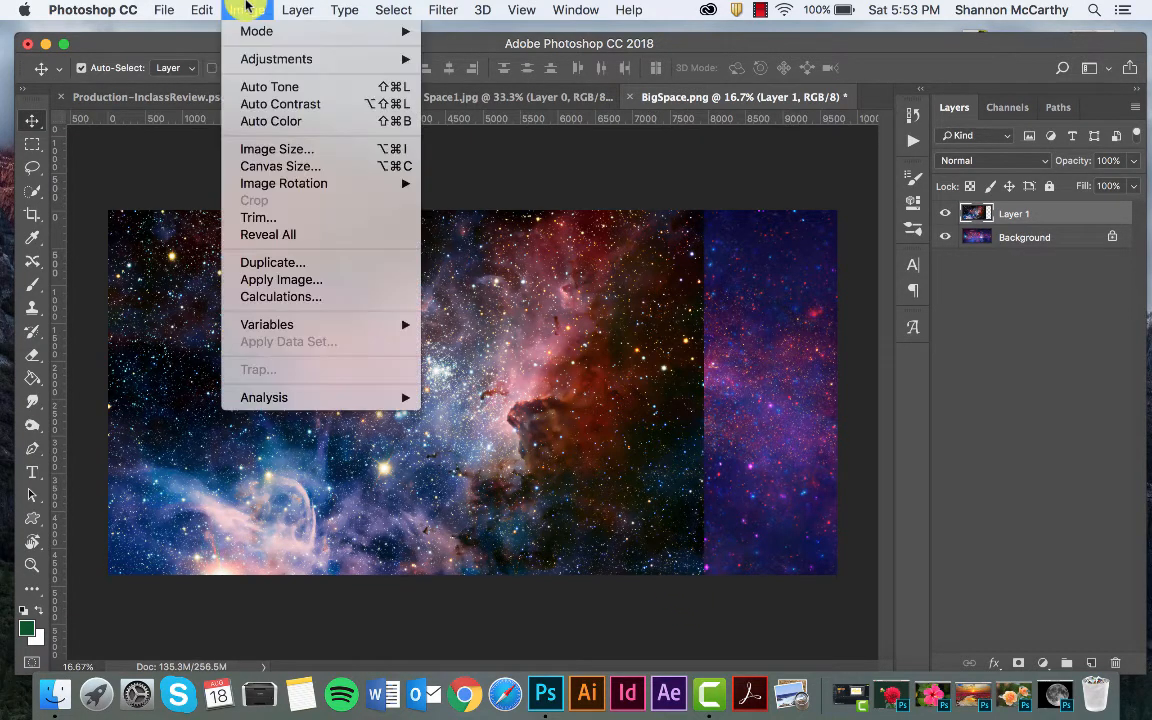
mouse_move(205, 8)
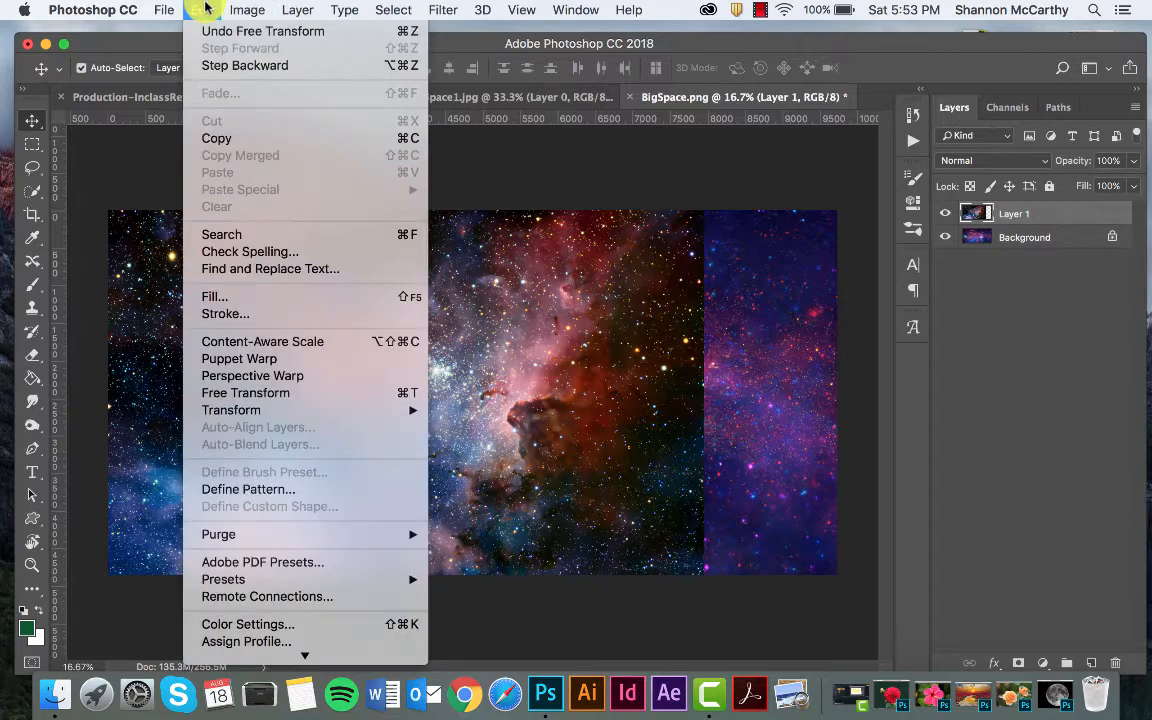
mouse_move(226, 404)
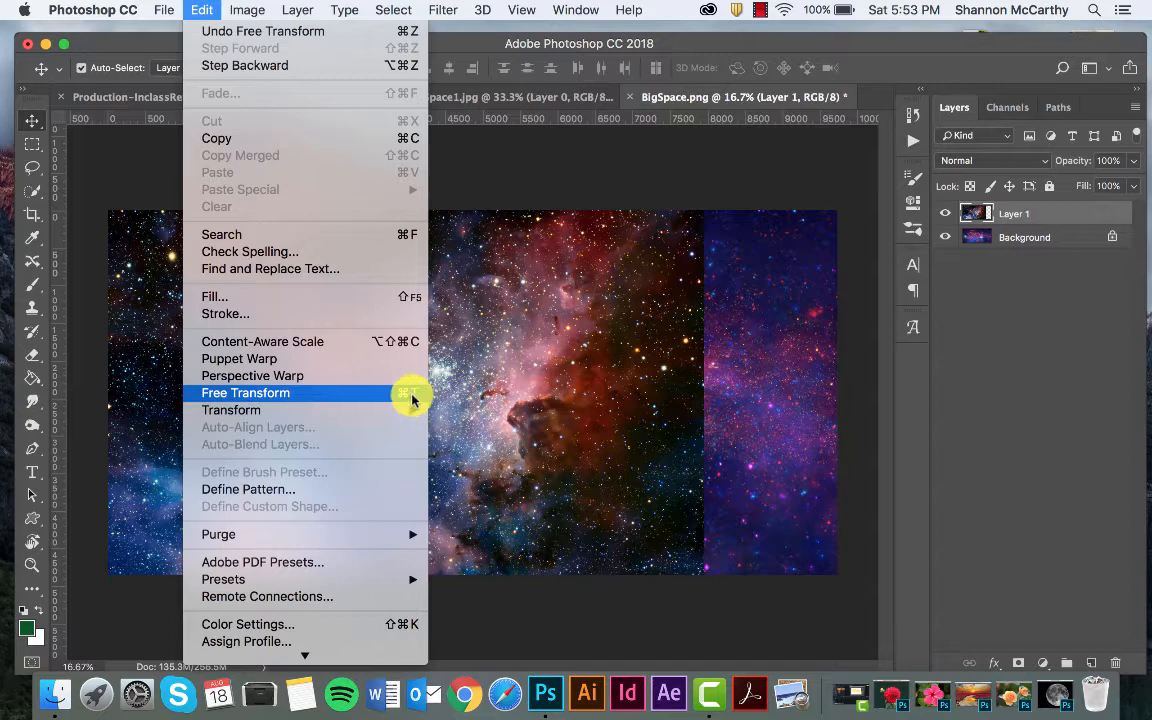
mouse_move(411, 410)
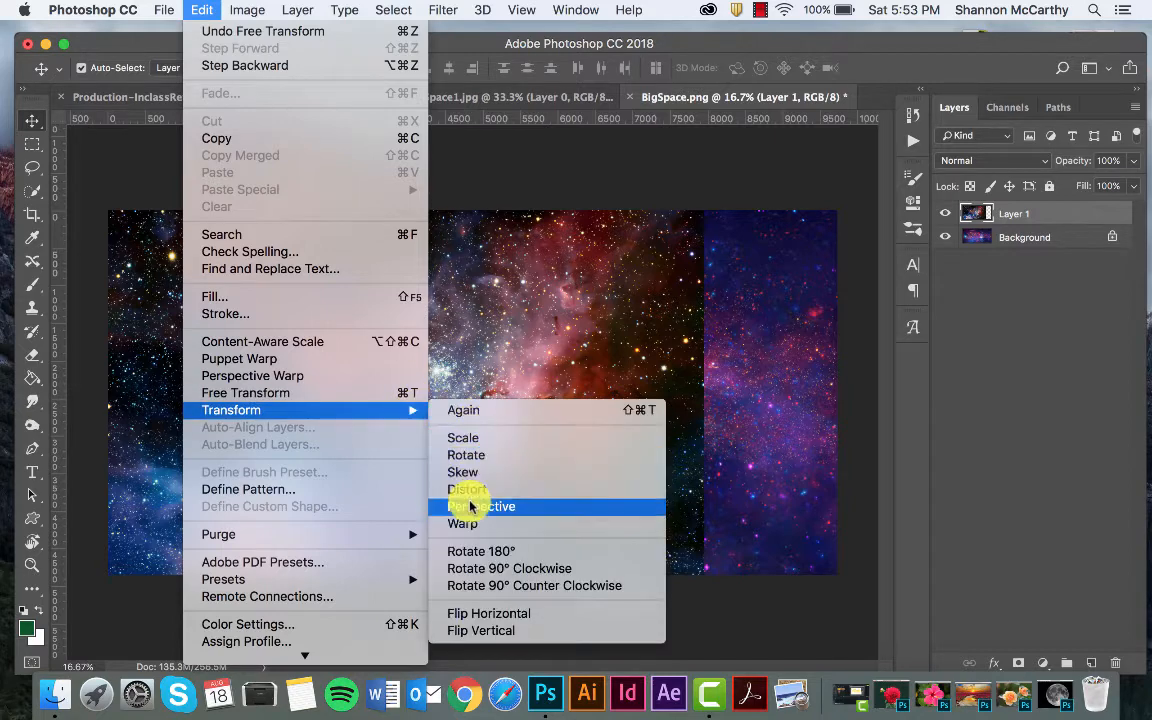
click(418, 393)
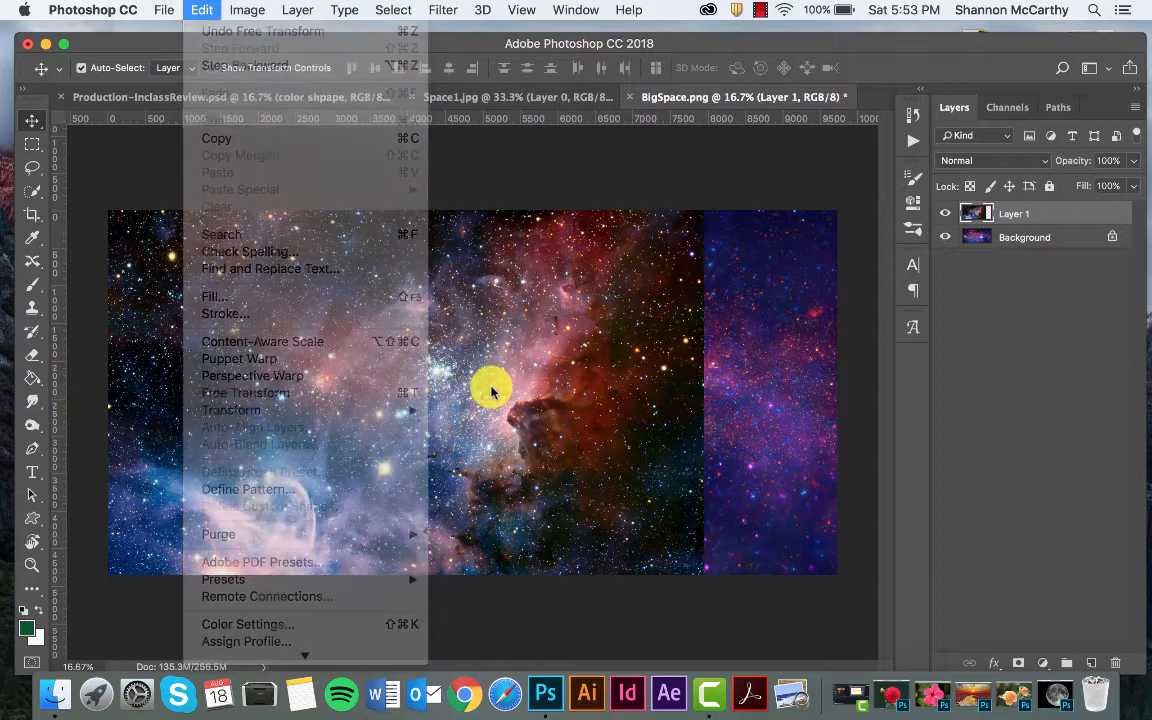
Rename the copied image's layer "space 1" and convert the locked background into a layer named "background space"
double_click(1010, 214)
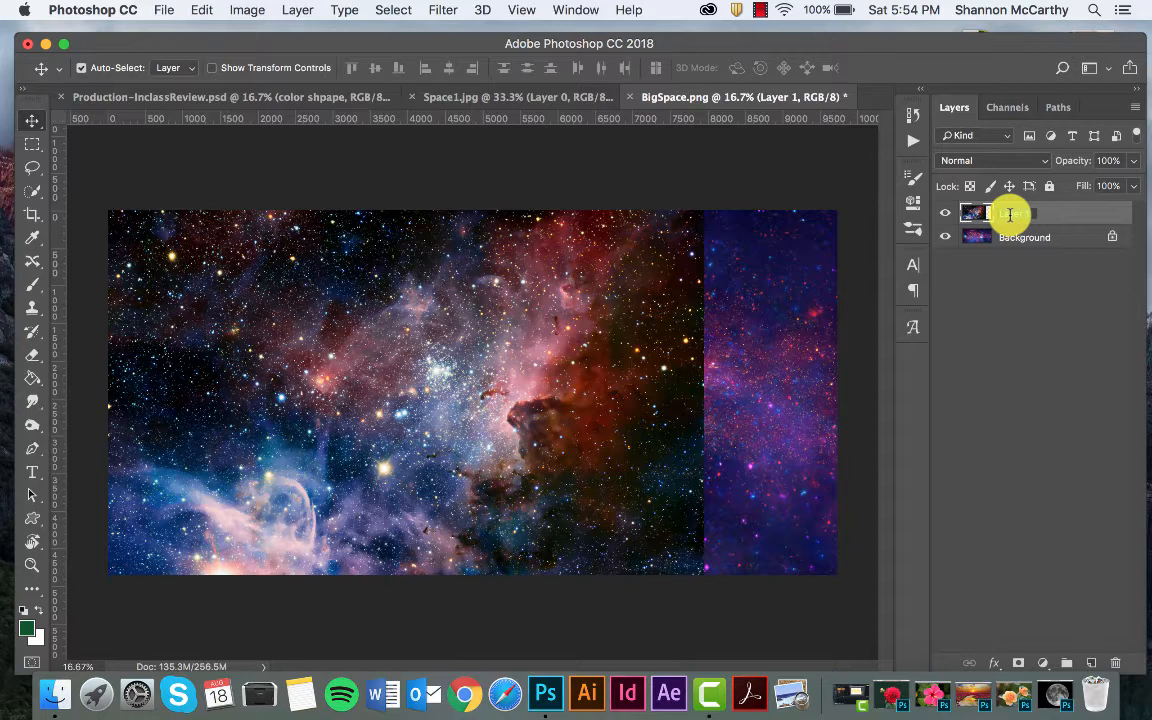
click(1023, 231)
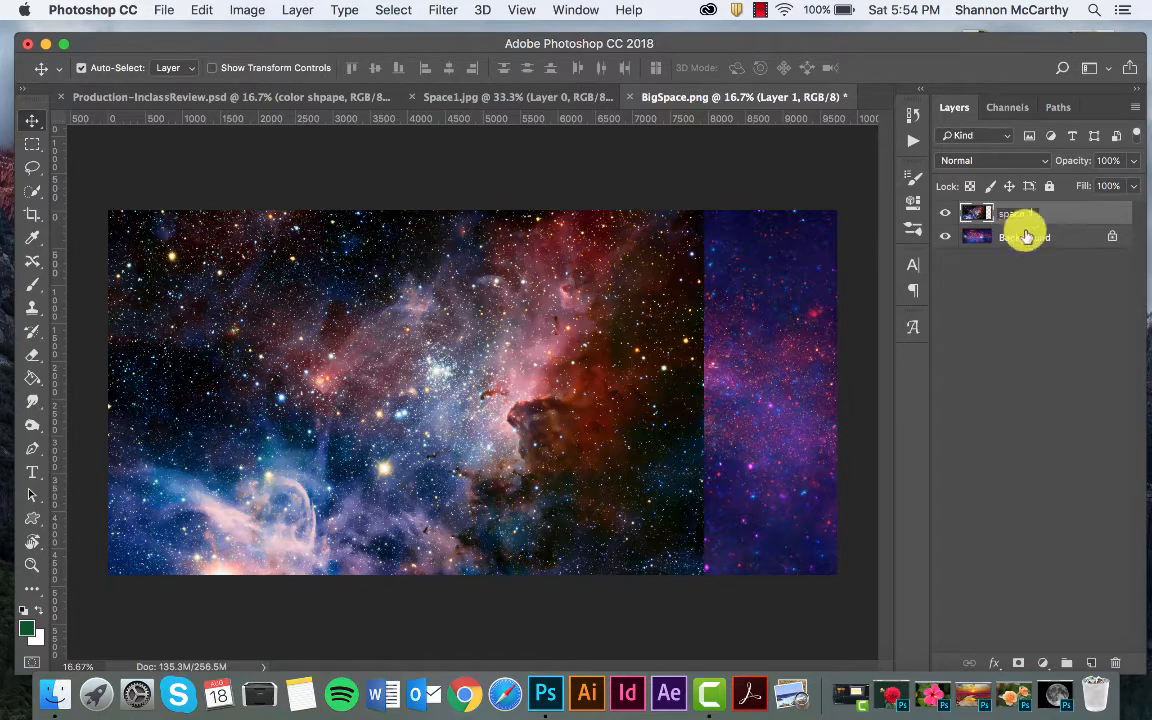
double_click(1040, 240)
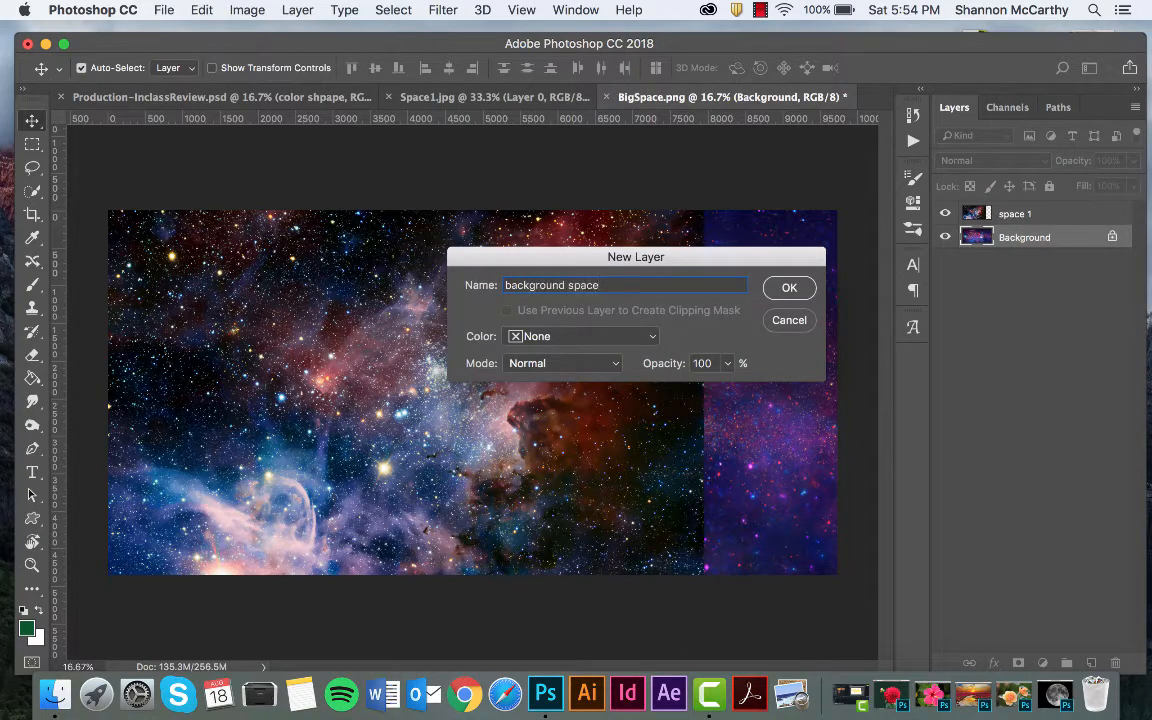
click(782, 288)
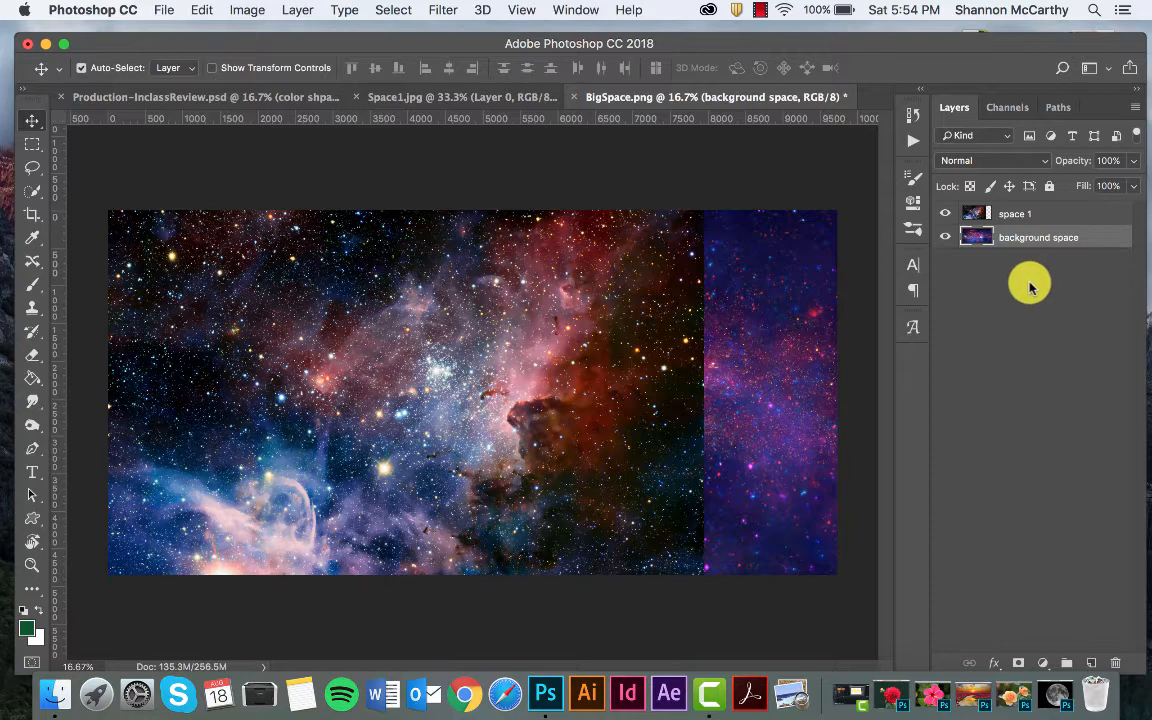
Shift the space 1 image slightly to the left on the canvas and add a layer mask to its layer
drag(658, 326, 611, 331)
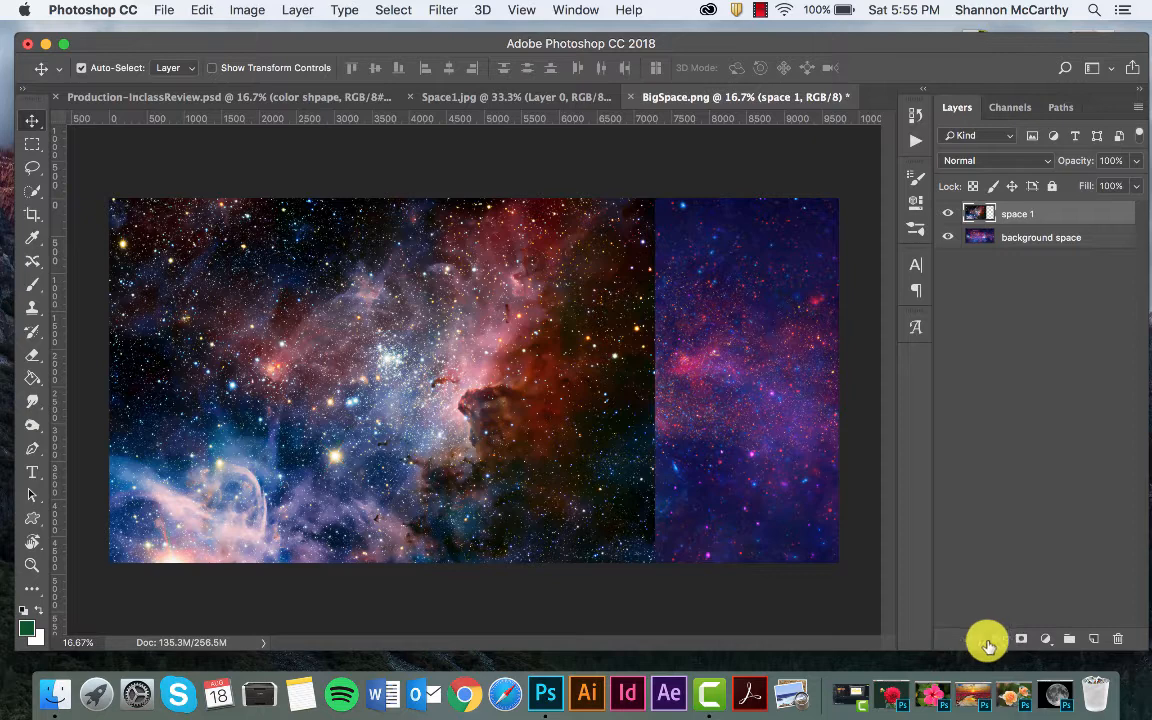
click(1048, 640)
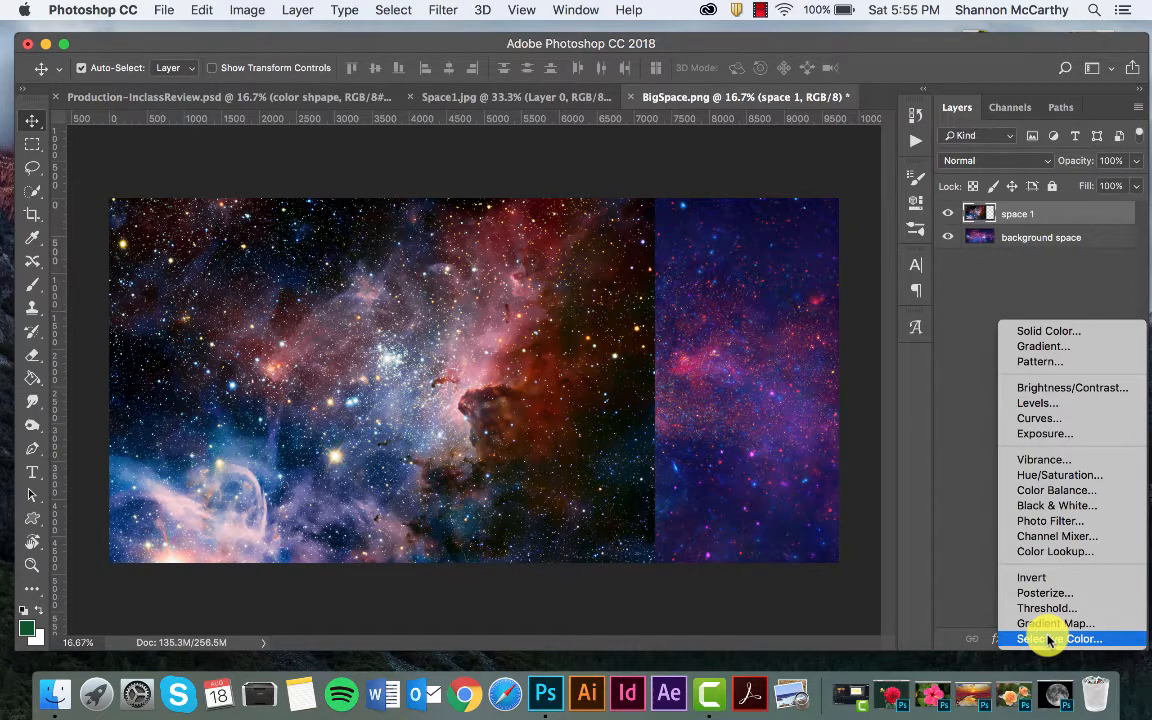
click(957, 618)
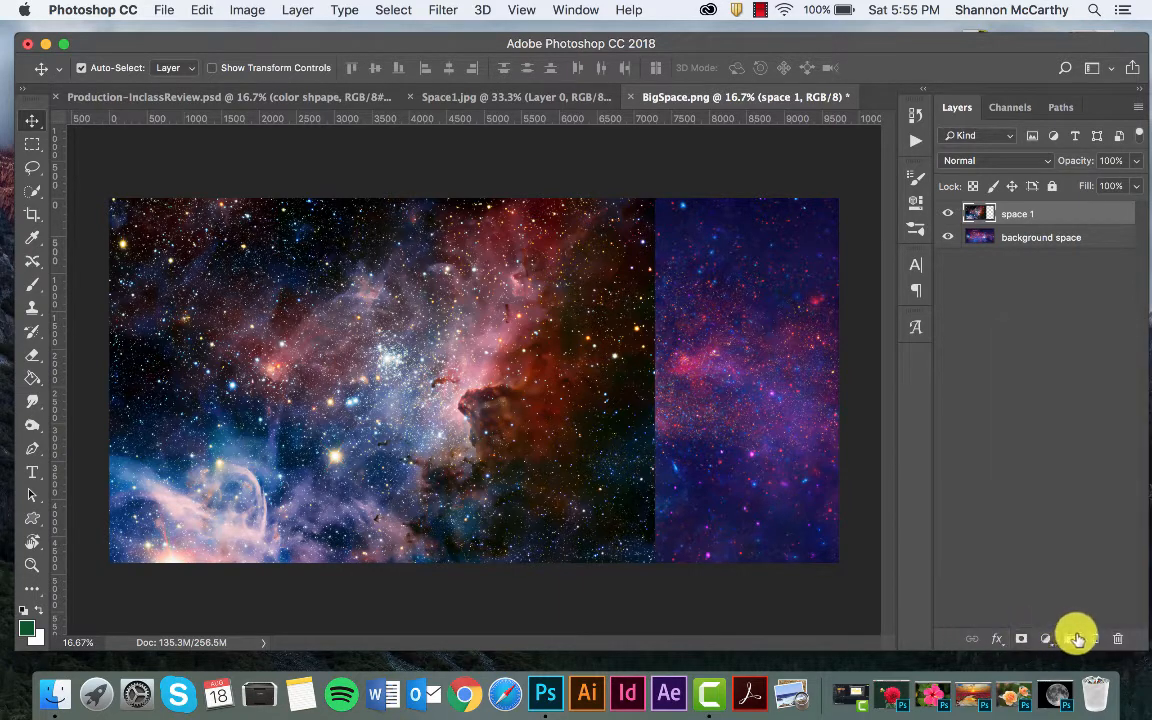
click(1021, 639)
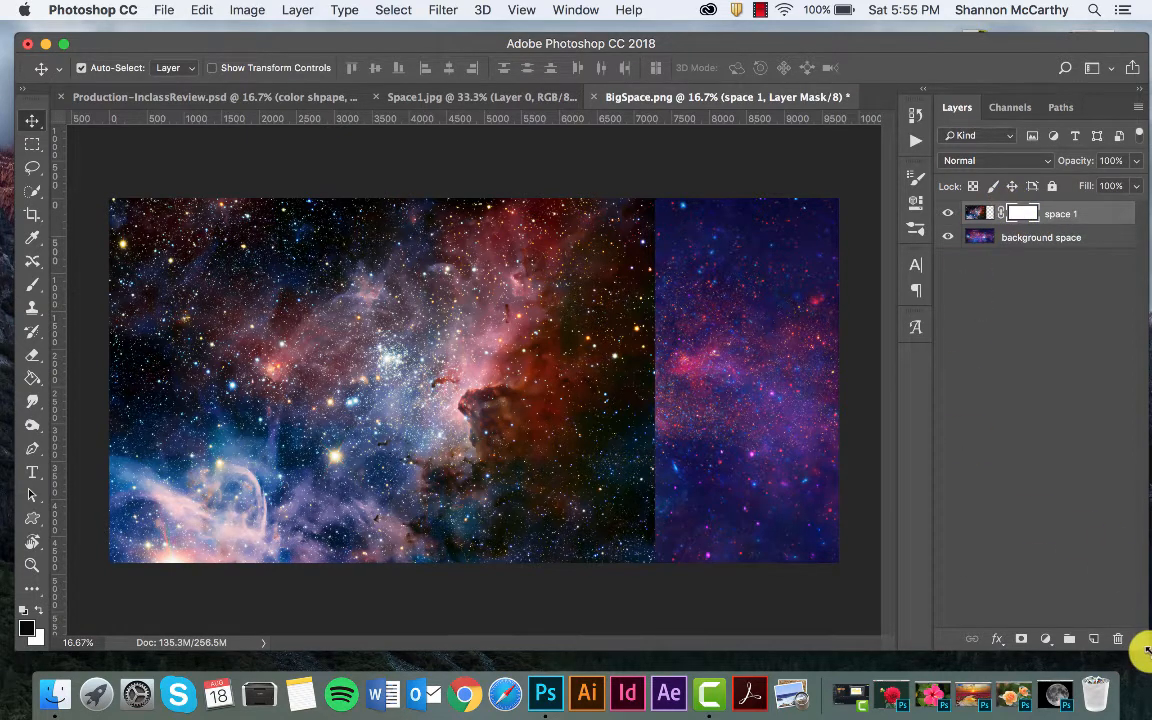
drag(1147, 650, 1147, 671)
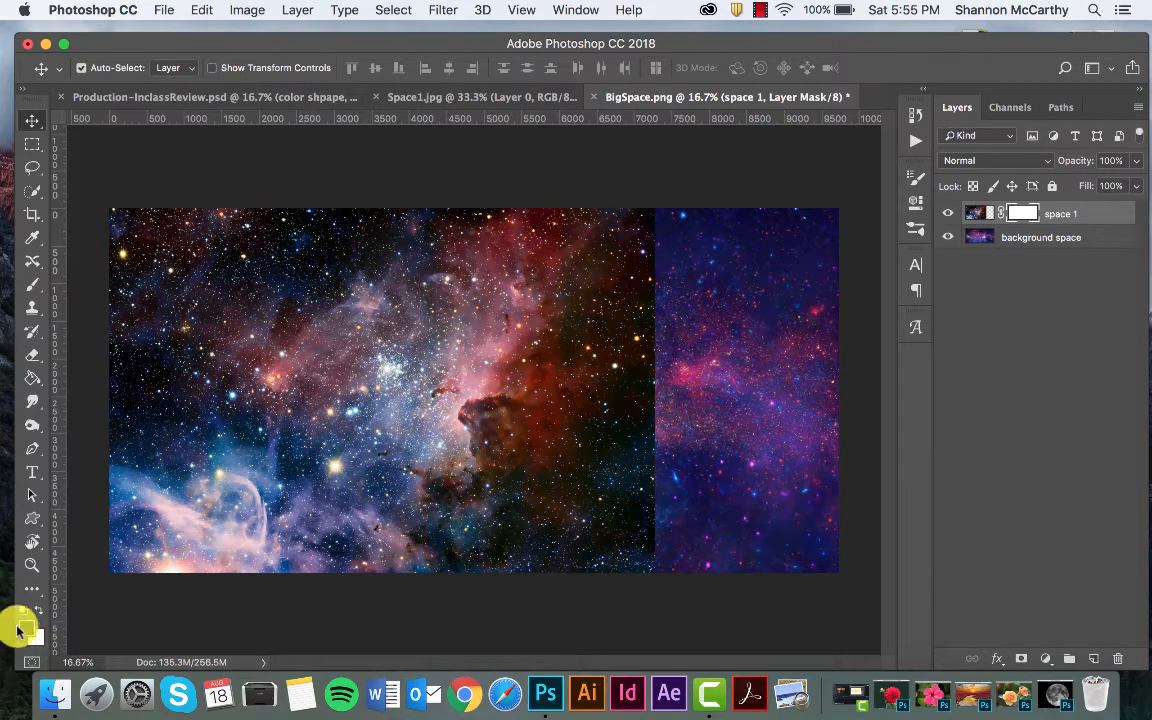
Set black as foreground and white as background colour, and activate the Gradient tool with the linear black-to-white gradient
click(41, 612)
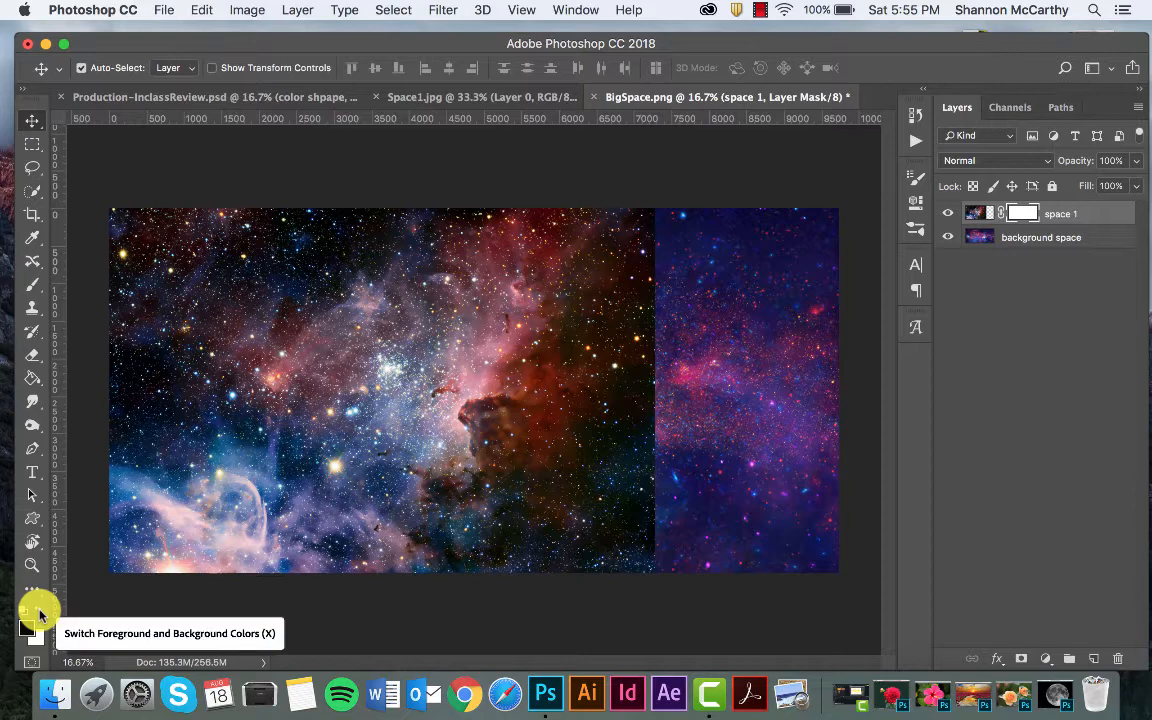
click(40, 616)
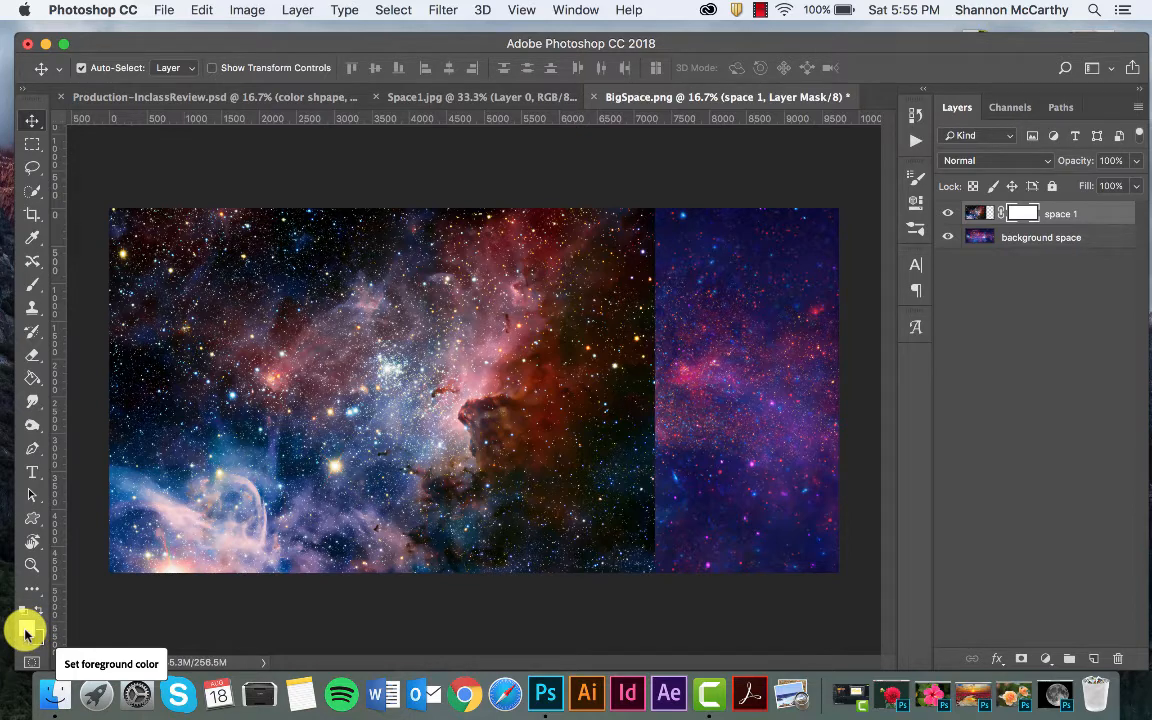
click(41, 610)
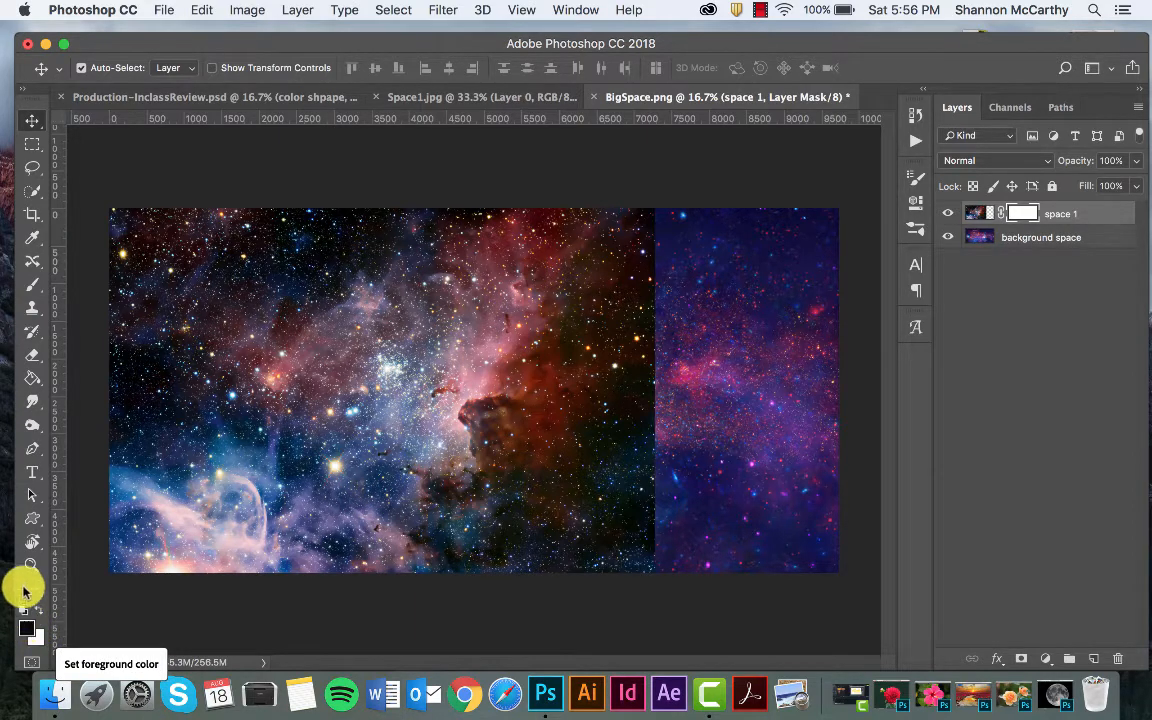
click(34, 379)
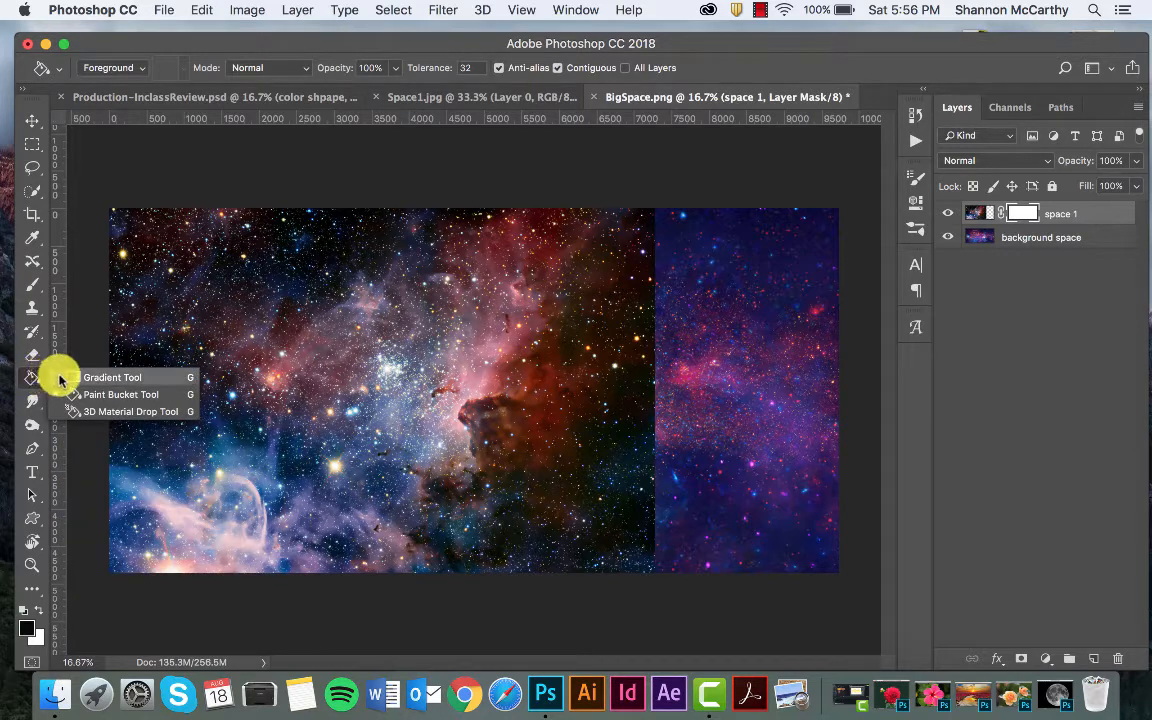
click(62, 378)
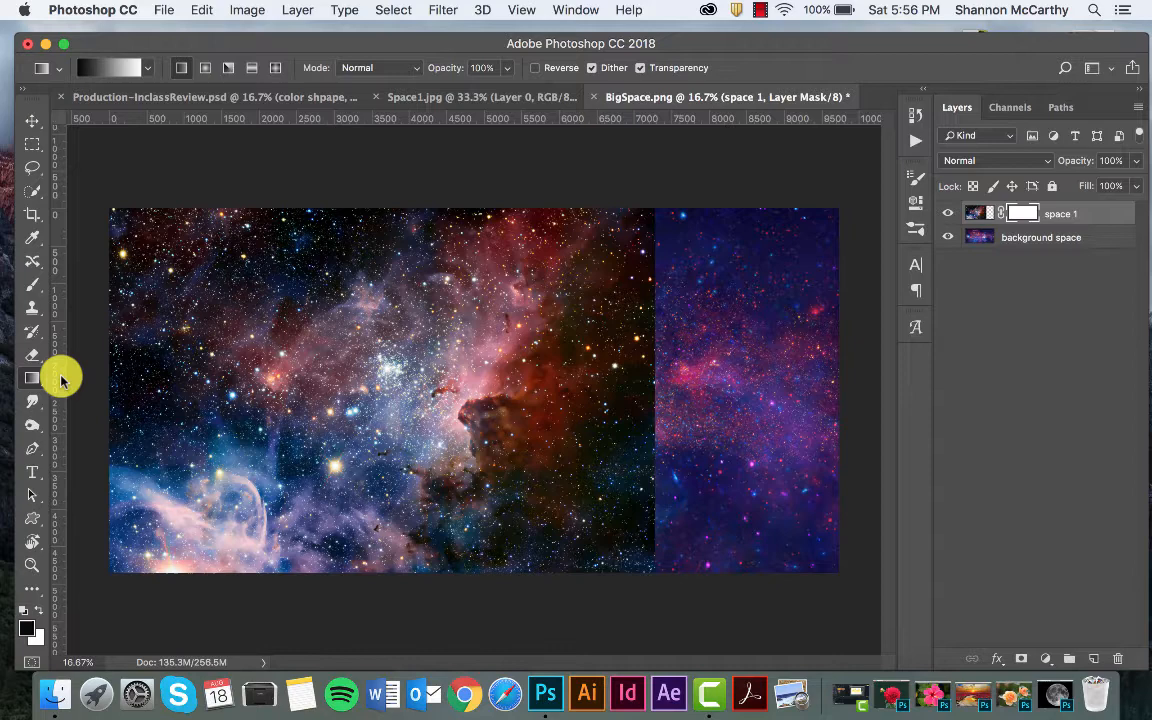
click(150, 68)
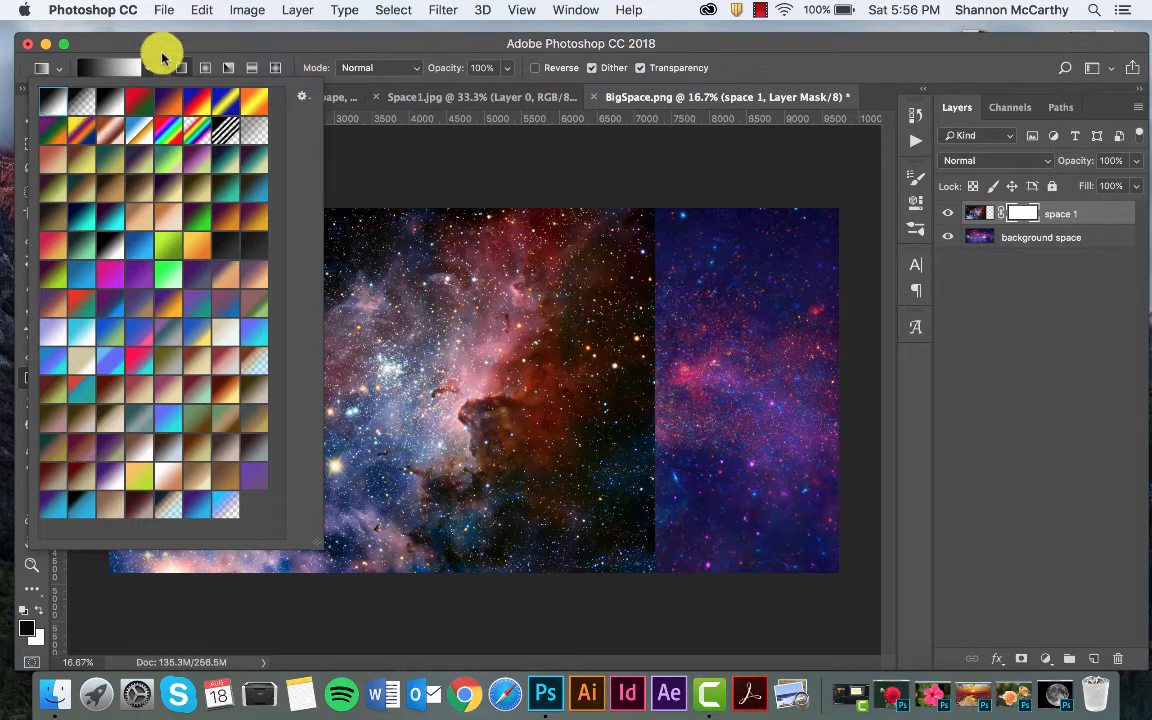
click(209, 41)
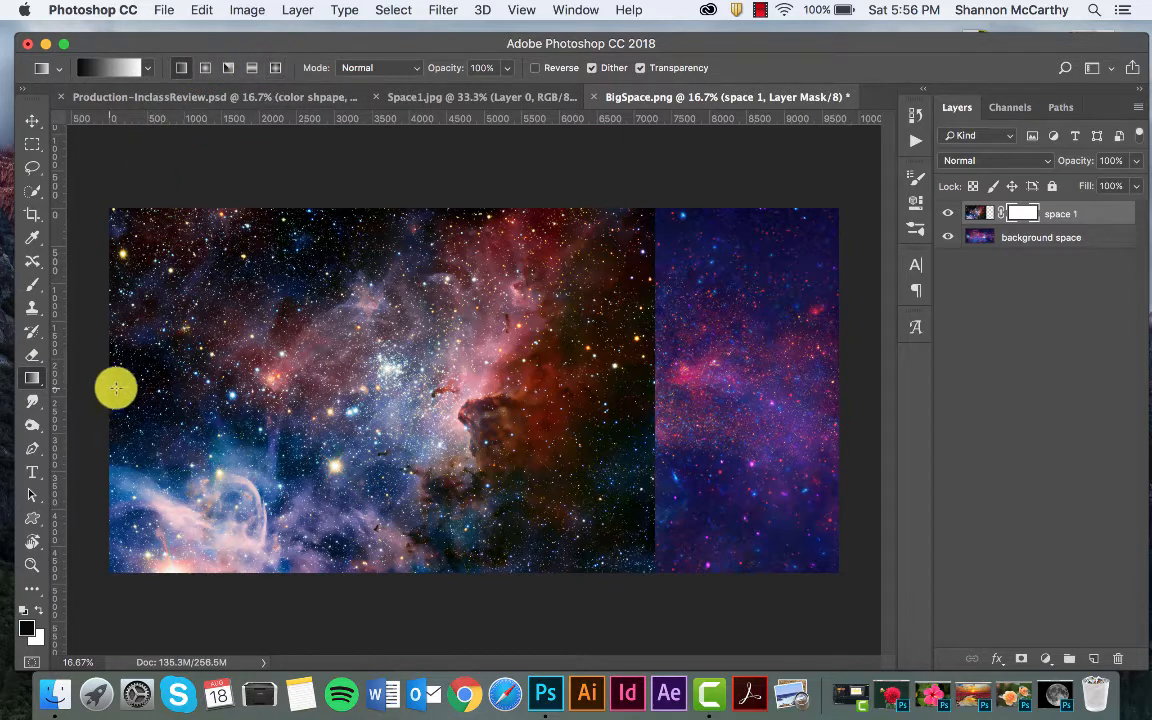
Try two leftward gradients of different lengths on the space 1 mask, starting near the image's right edge, and undo each
drag(659, 371, 448, 380)
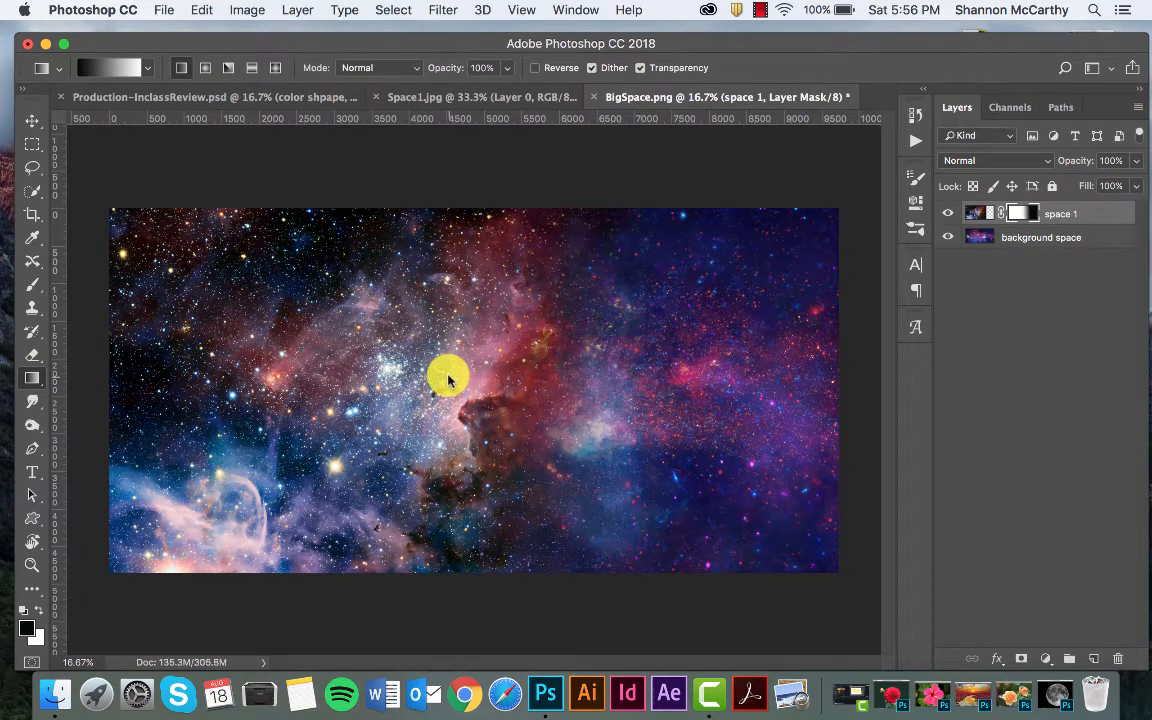
key(ctrl+z)
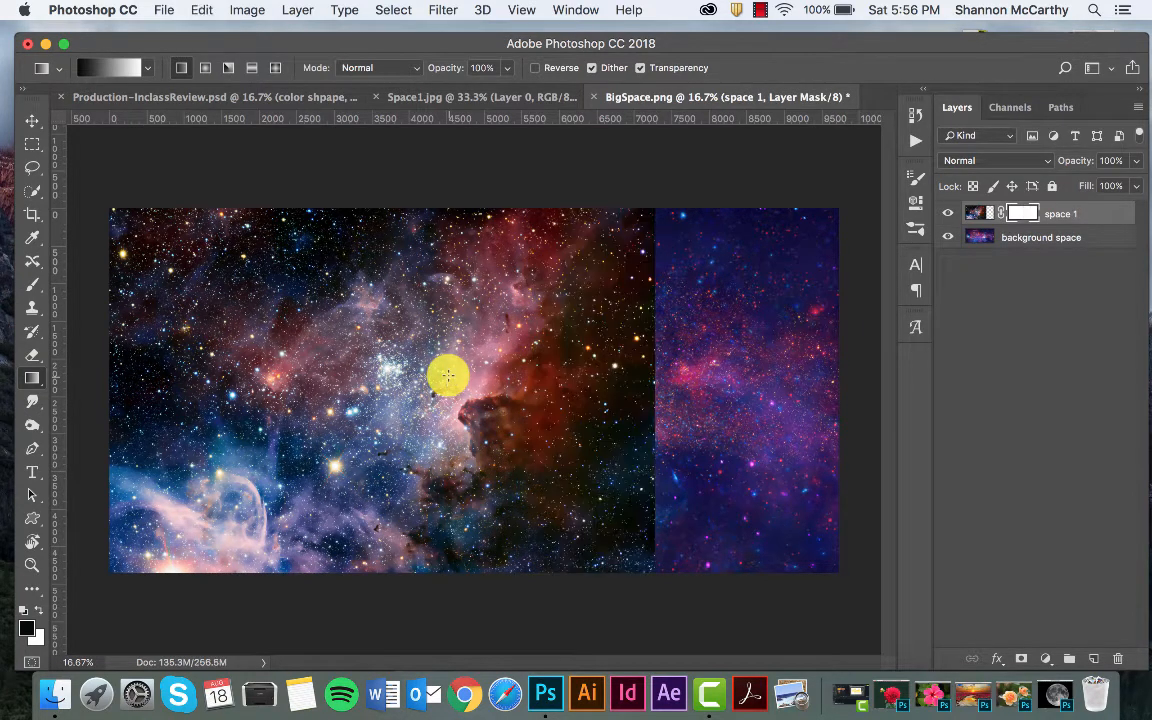
drag(676, 383, 267, 392)
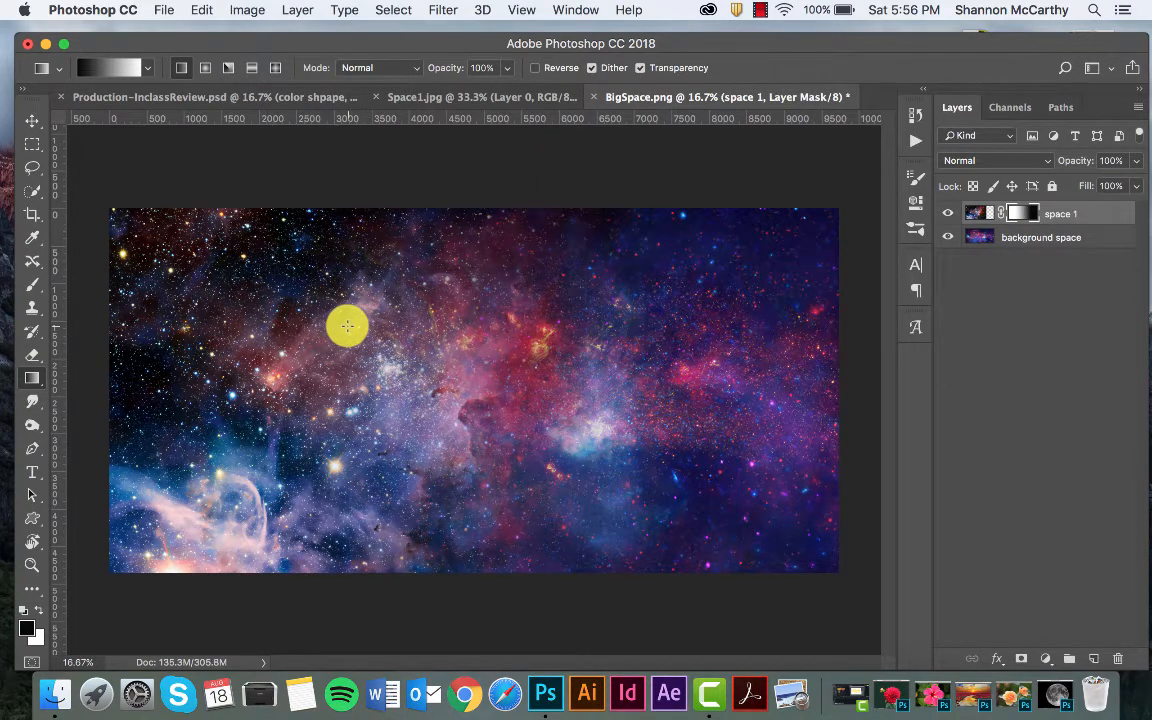
key(ctrl+z)
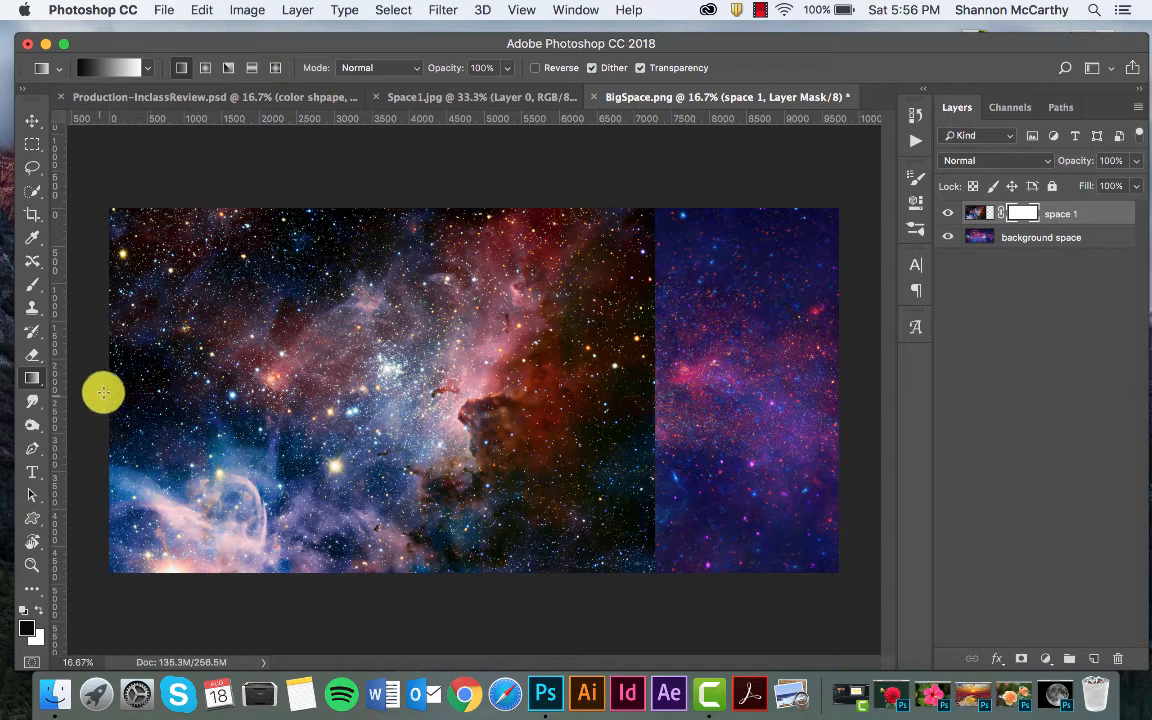
Draw a horizontal black-to-white gradient on the space 1 mask from the canvas's left edge to a bit before its middle
drag(104, 393, 396, 387)
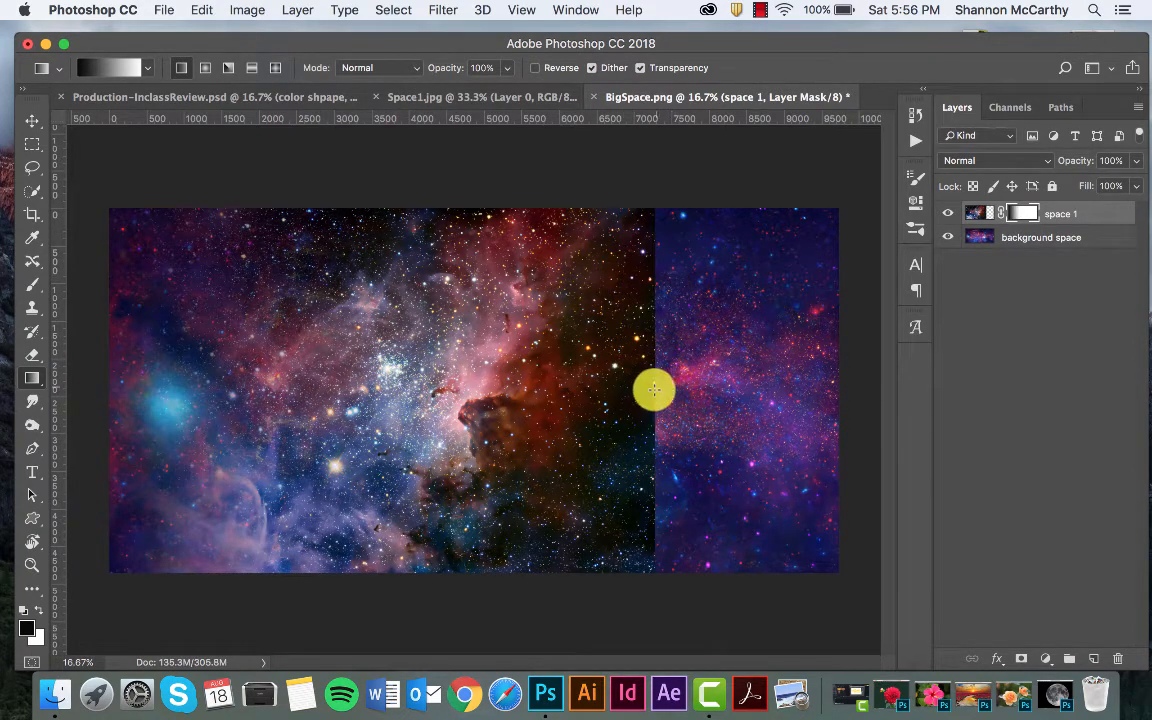
Try black-to-white gradients of different lengths and directions on the space 1 mask, including short, long, downward and diagonal ones
drag(638, 393, 589, 401)
drag(698, 395, 428, 432)
drag(638, 419, 300, 404)
drag(655, 378, 360, 389)
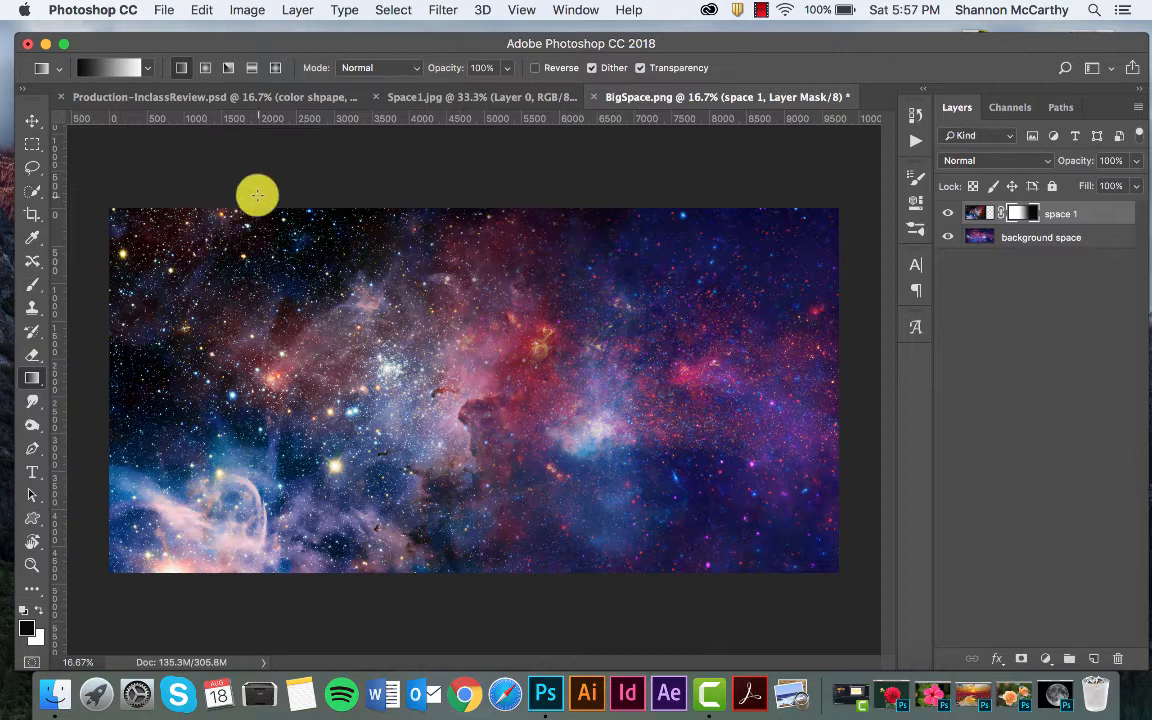
drag(257, 193, 212, 388)
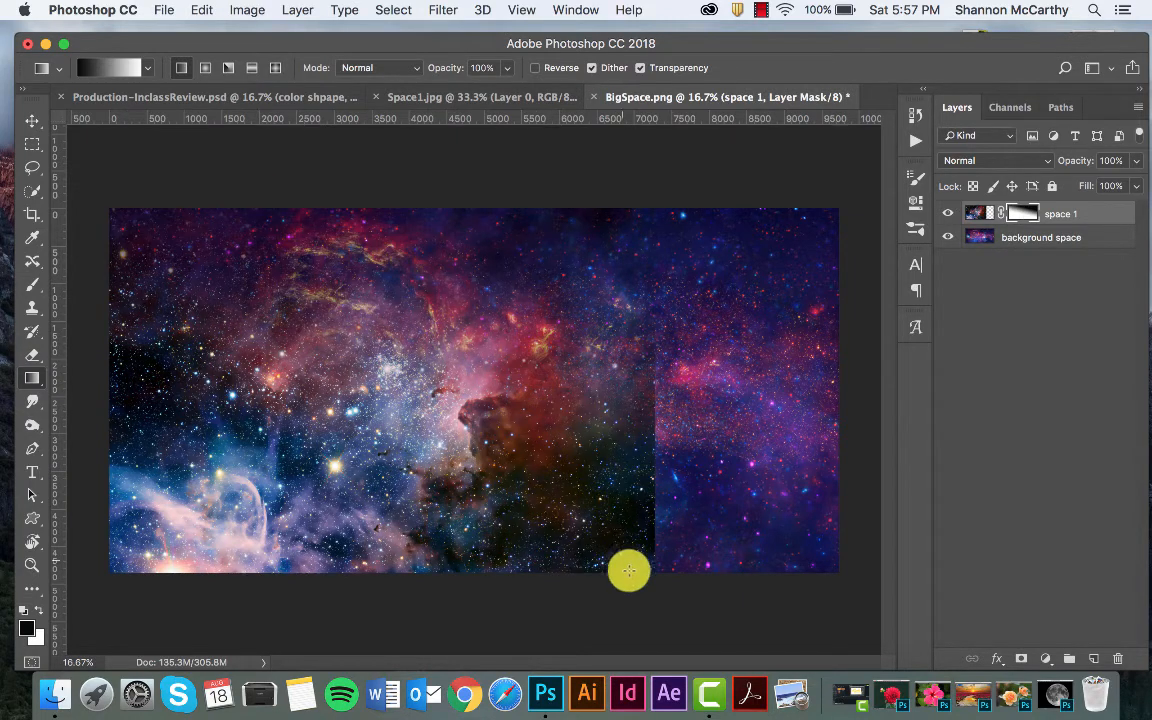
drag(756, 583, 424, 347)
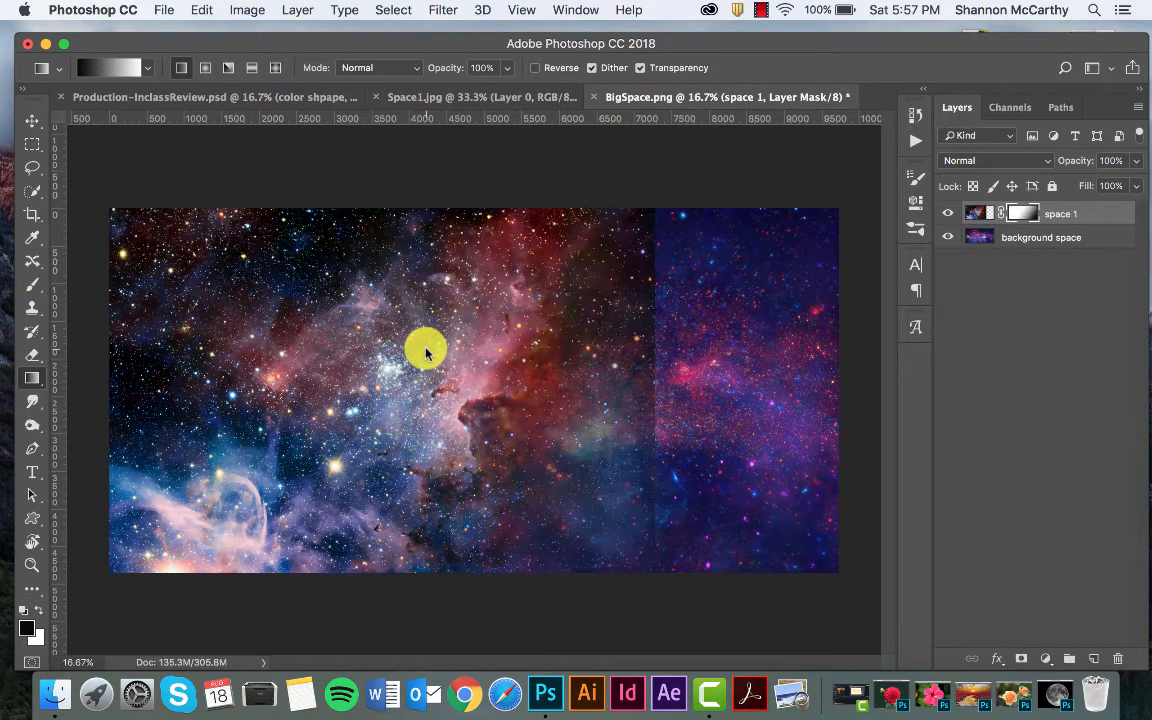
Draw a leftward black-to-white gradient on the space 1 mask from just beyond the image's right edge to near the canvas's middle
drag(706, 371, 454, 381)
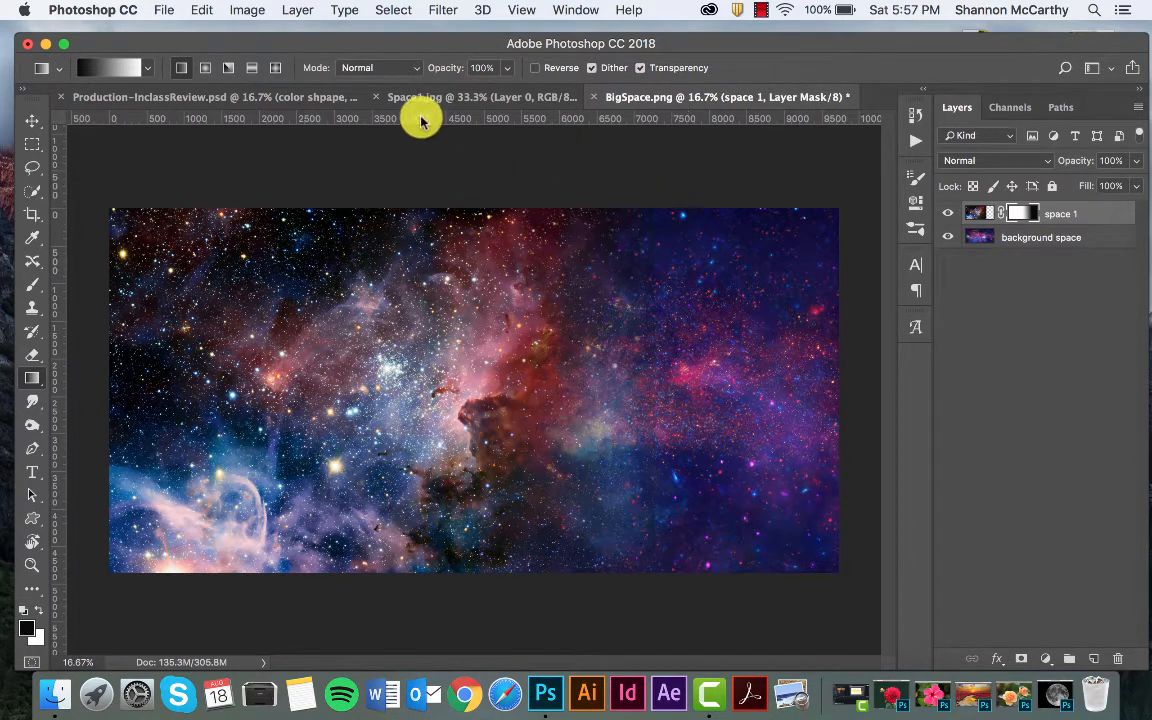
Examine the Top solar and moon layer masks in Production-InclassReview.psd for reference, and return to BigSpace.png
click(325, 97)
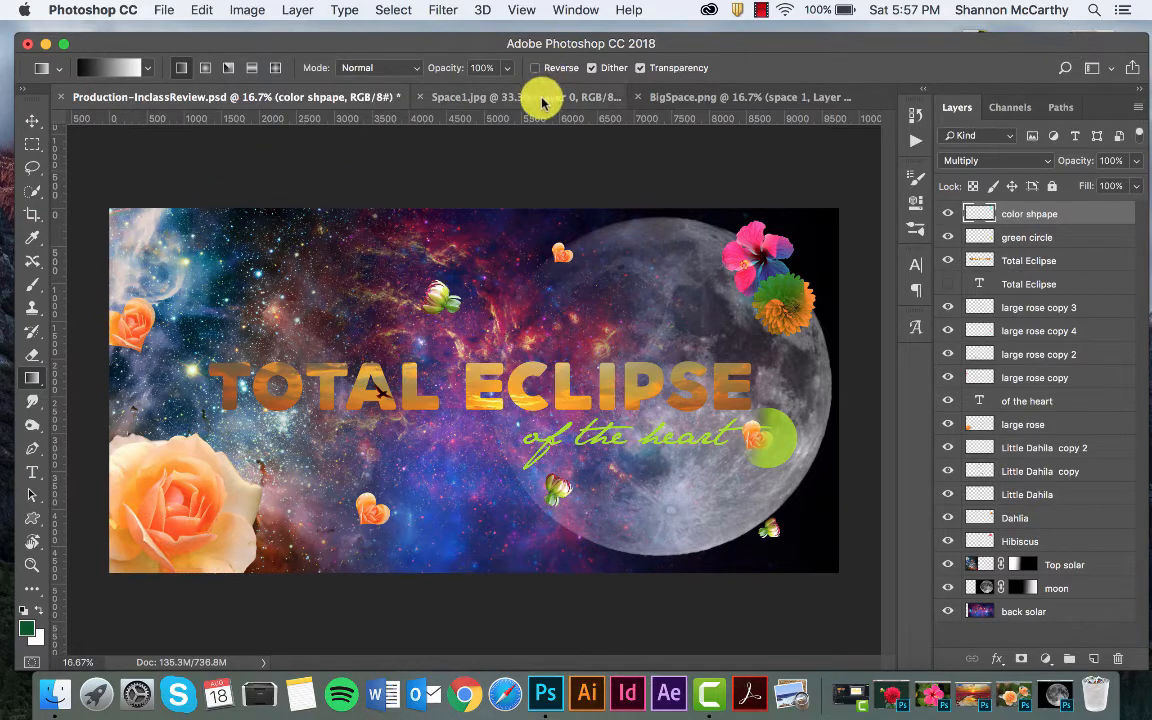
click(660, 97)
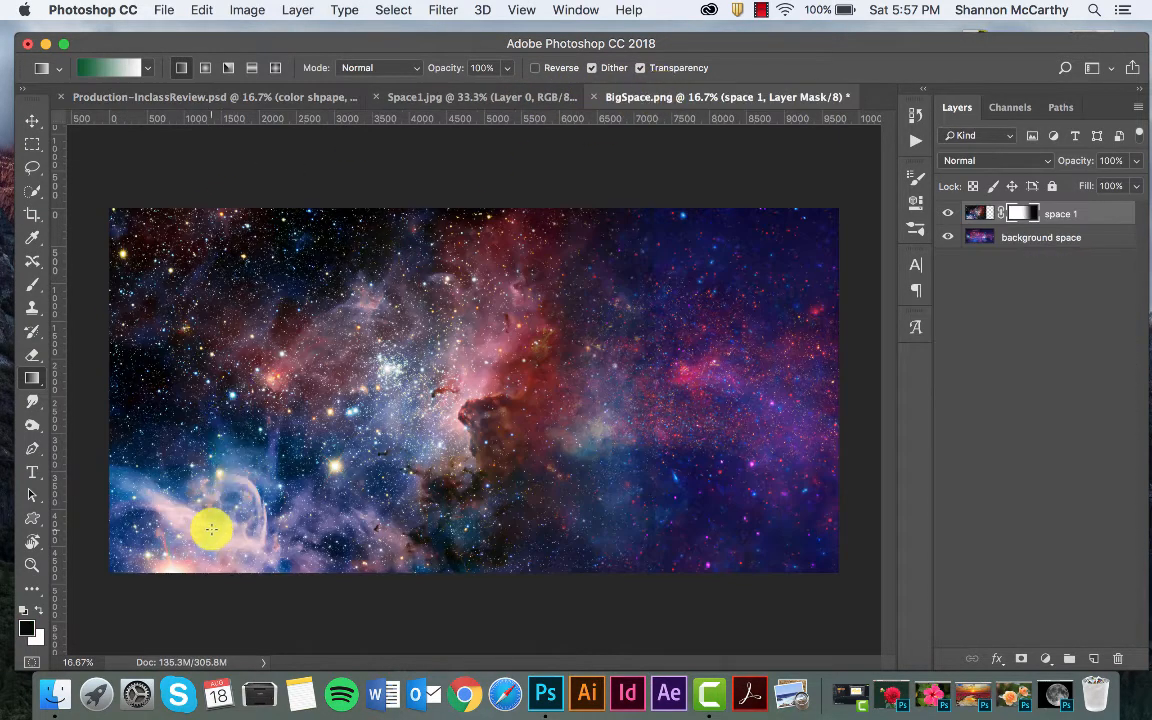
click(285, 97)
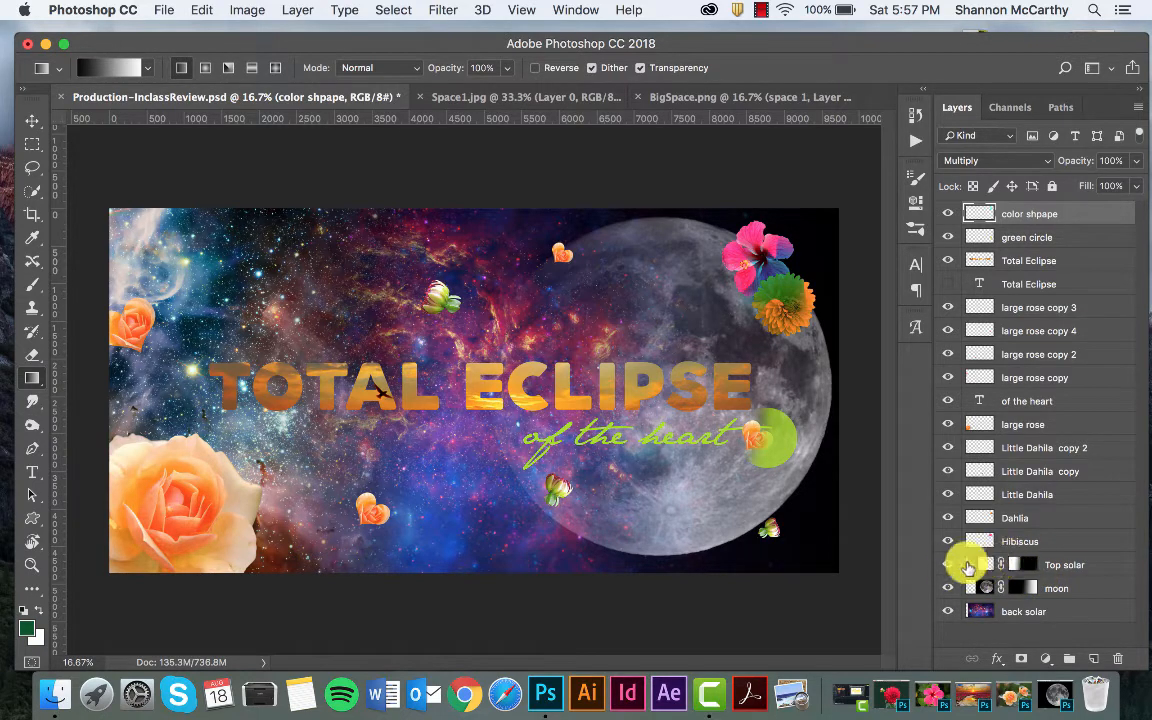
click(1022, 566)
click(1025, 590)
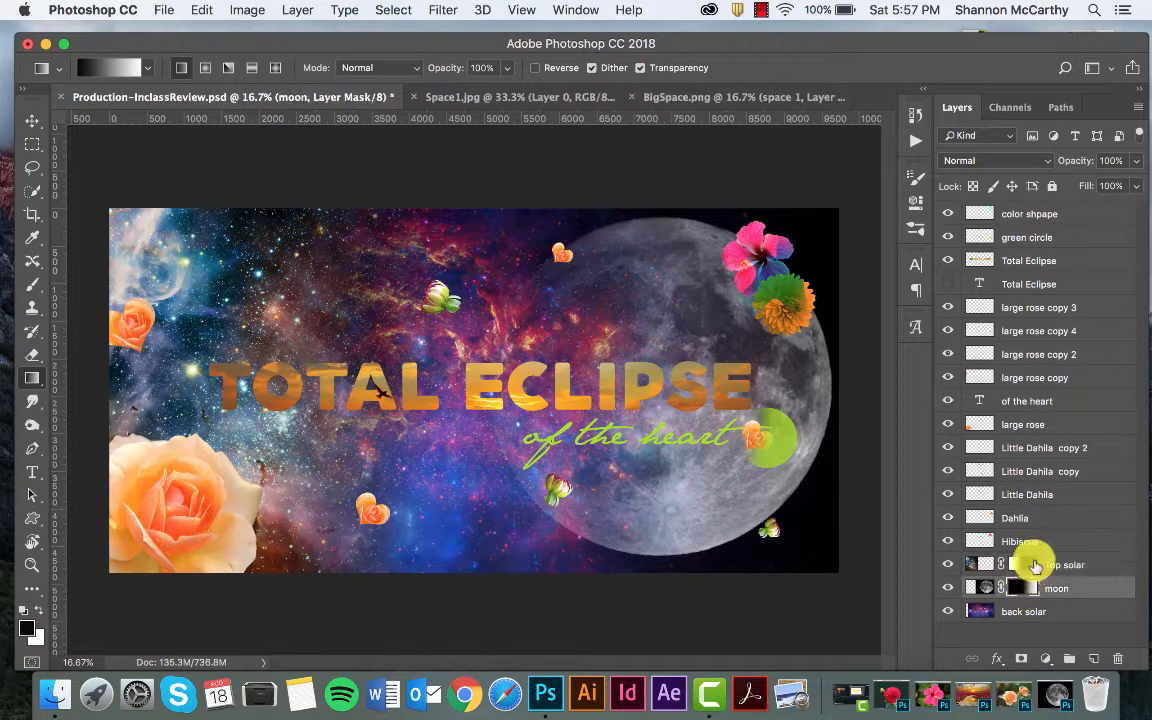
click(660, 98)
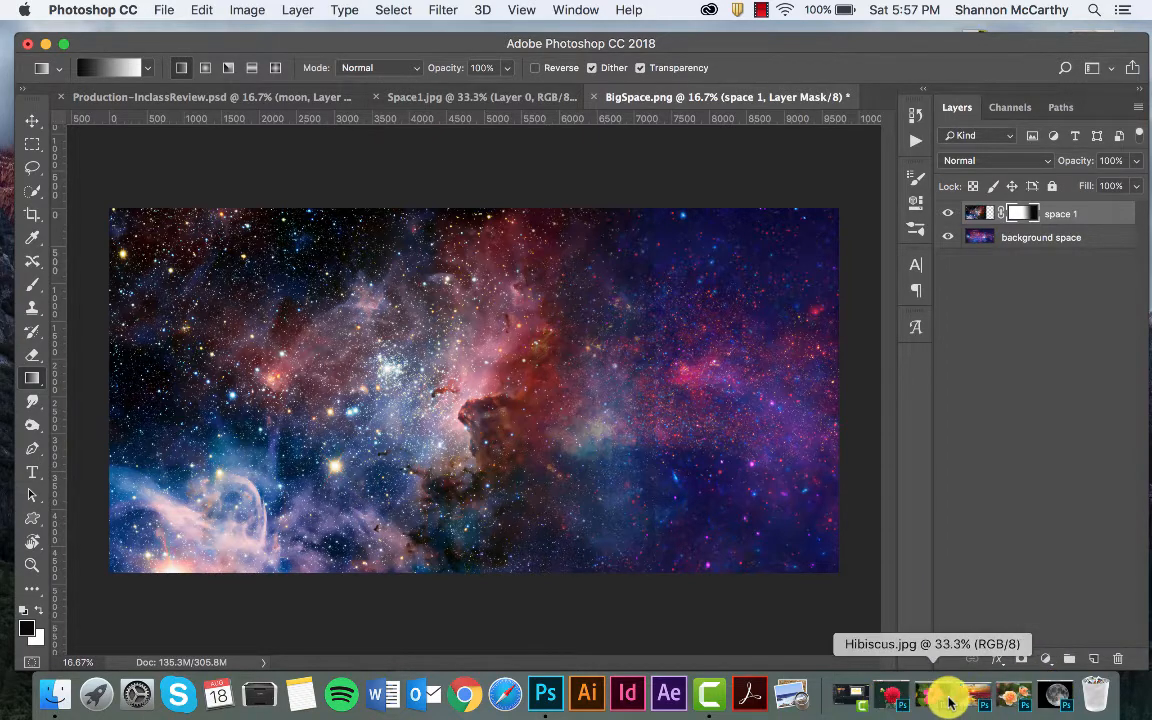
Restore the minimized Moon.jpg, dock it with the other open documents, and activate the Move tool
click(1055, 697)
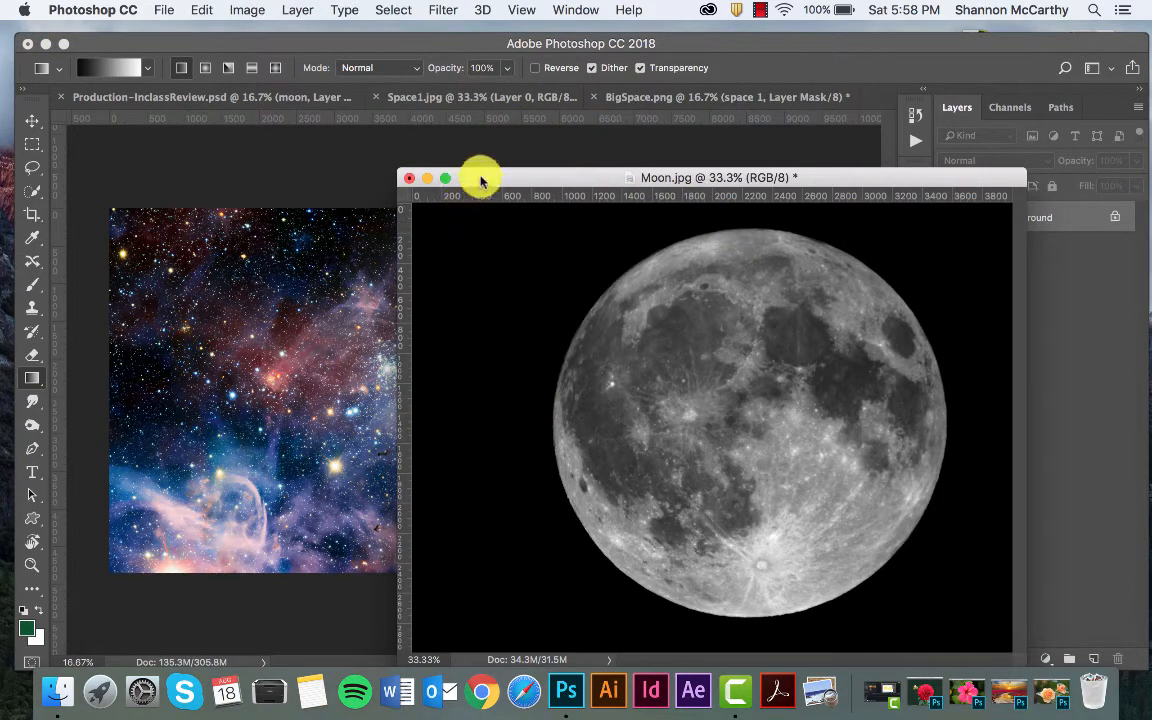
drag(480, 180, 447, 102)
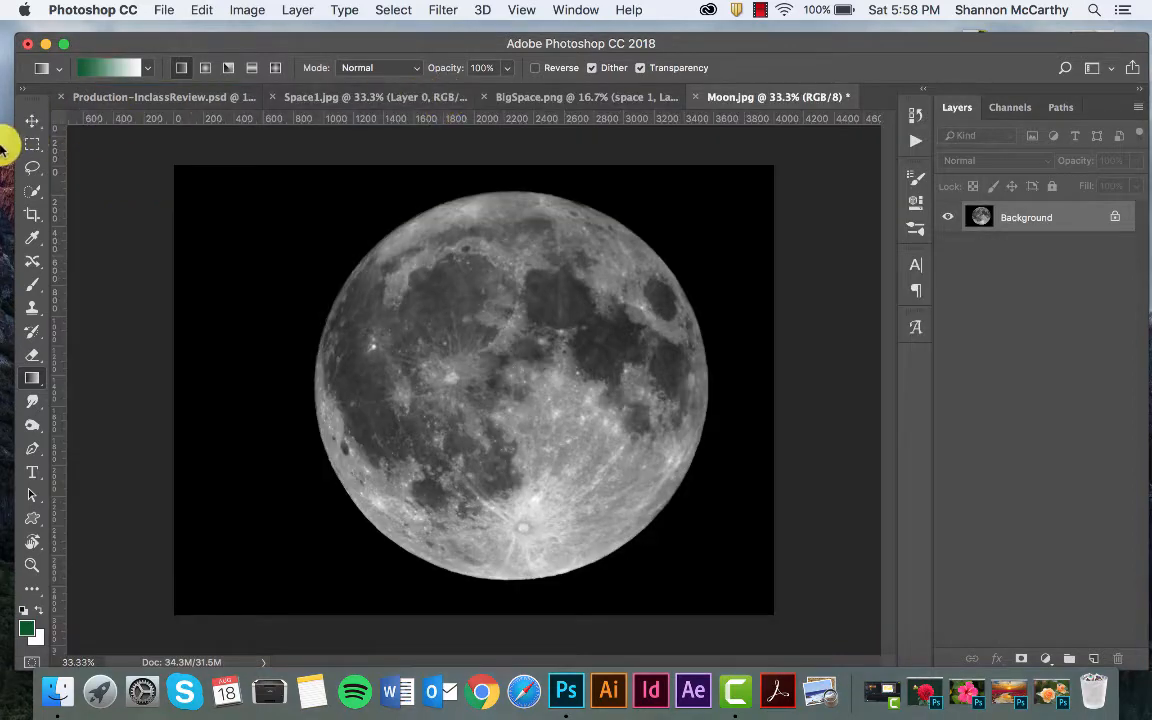
click(32, 121)
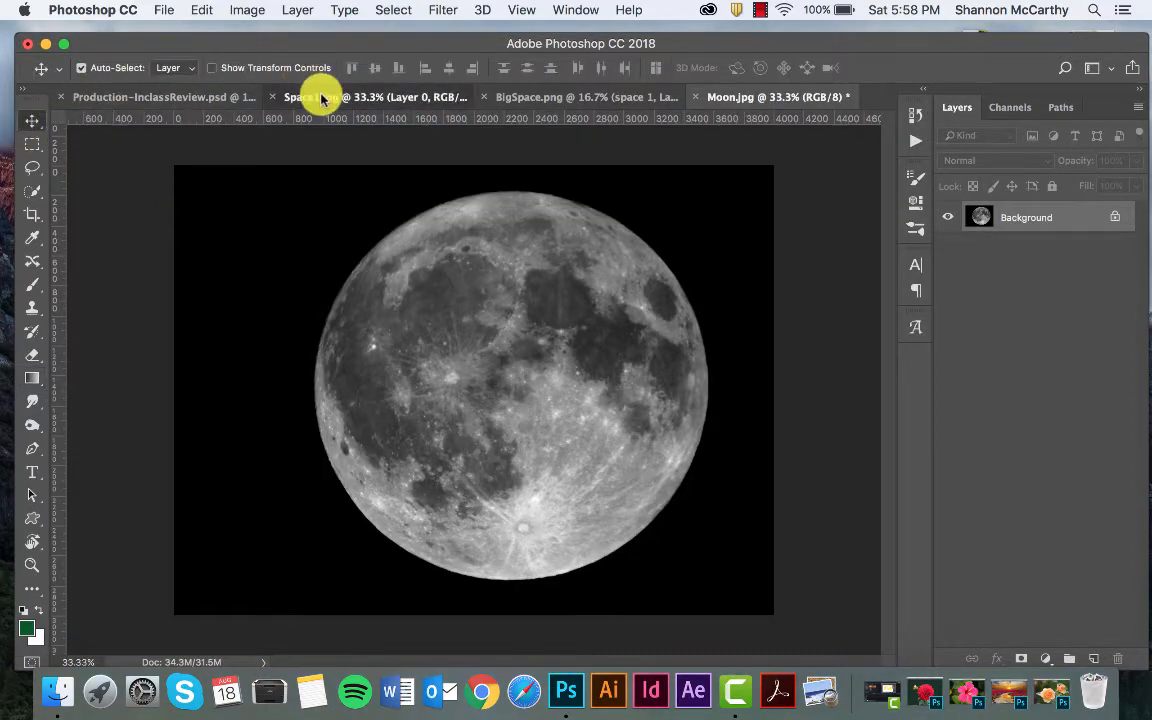
Close Space1.jpg without saving its changes
drag(319, 96, 268, 280)
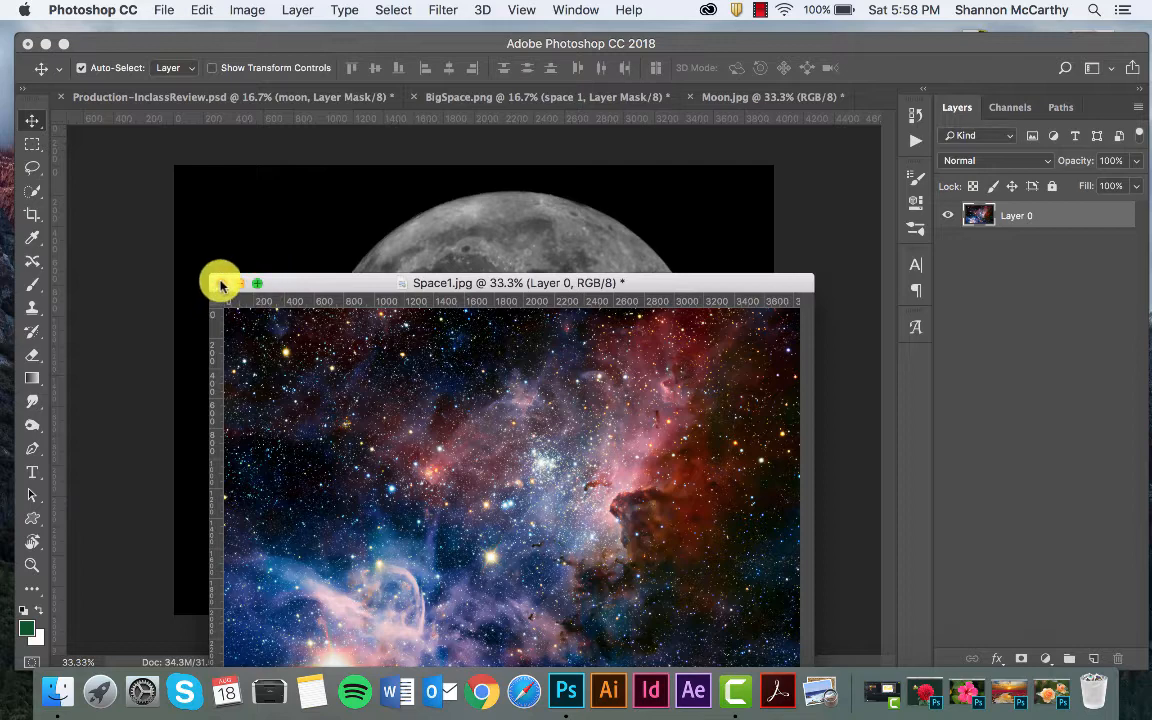
click(221, 284)
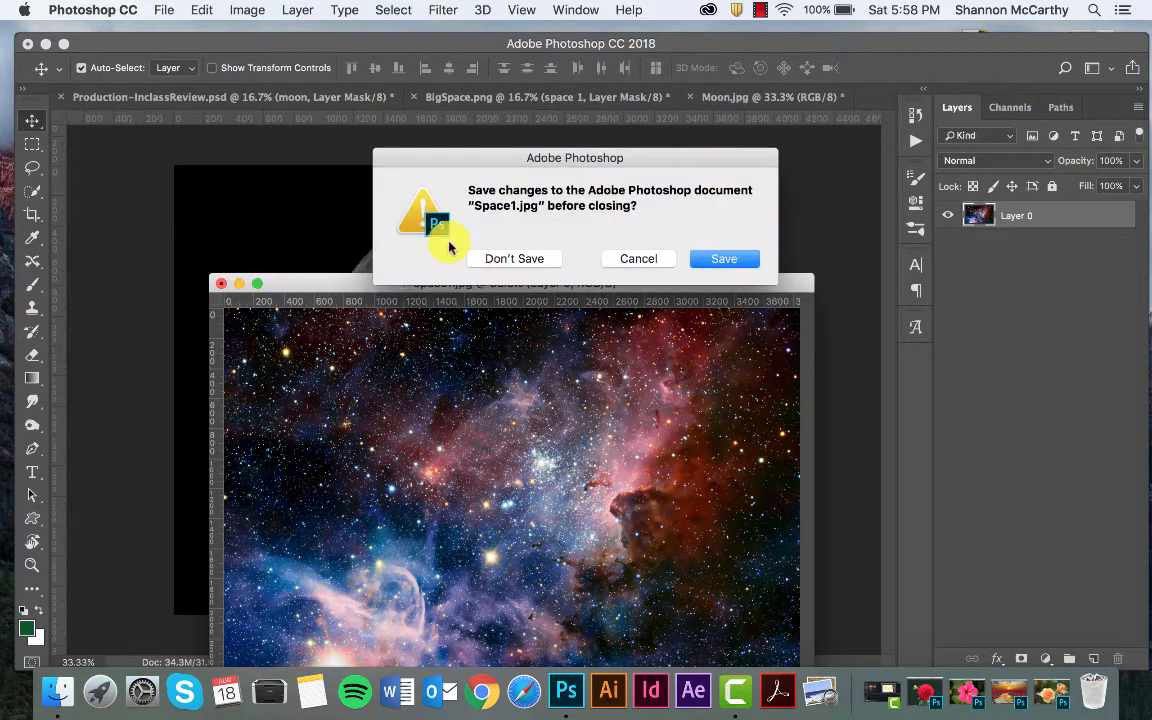
click(503, 259)
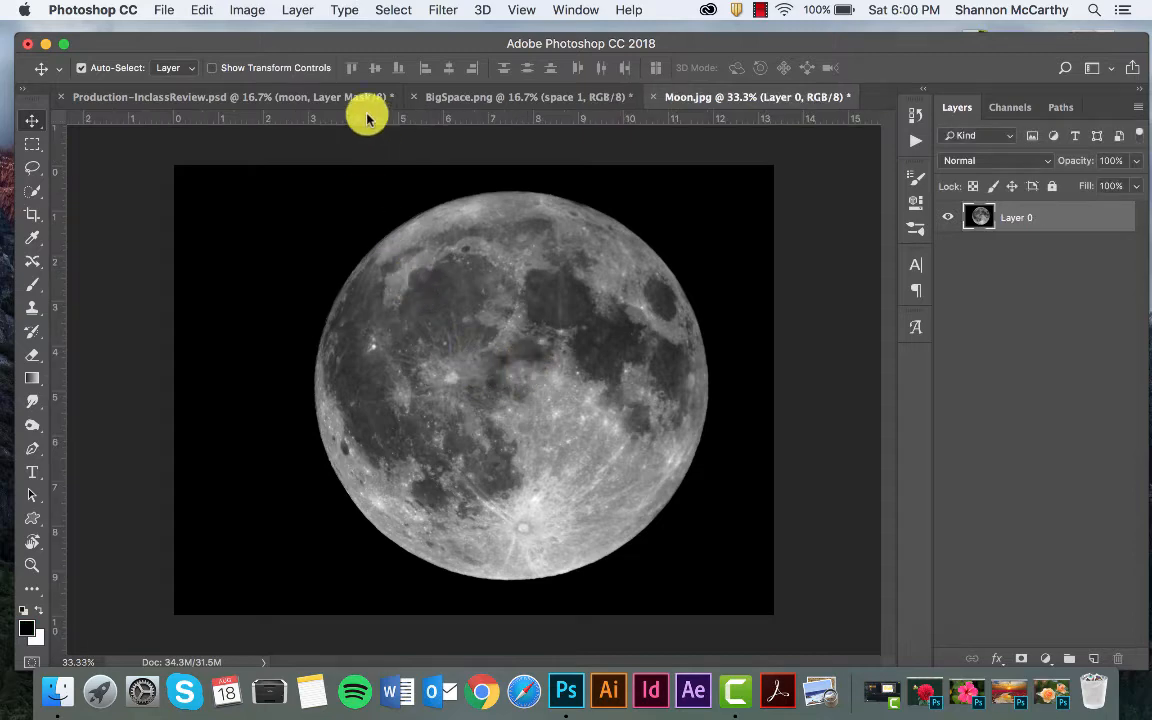
Copy the moon image from Moon.jpg into BigSpace.png and name its layer moon
click(343, 95)
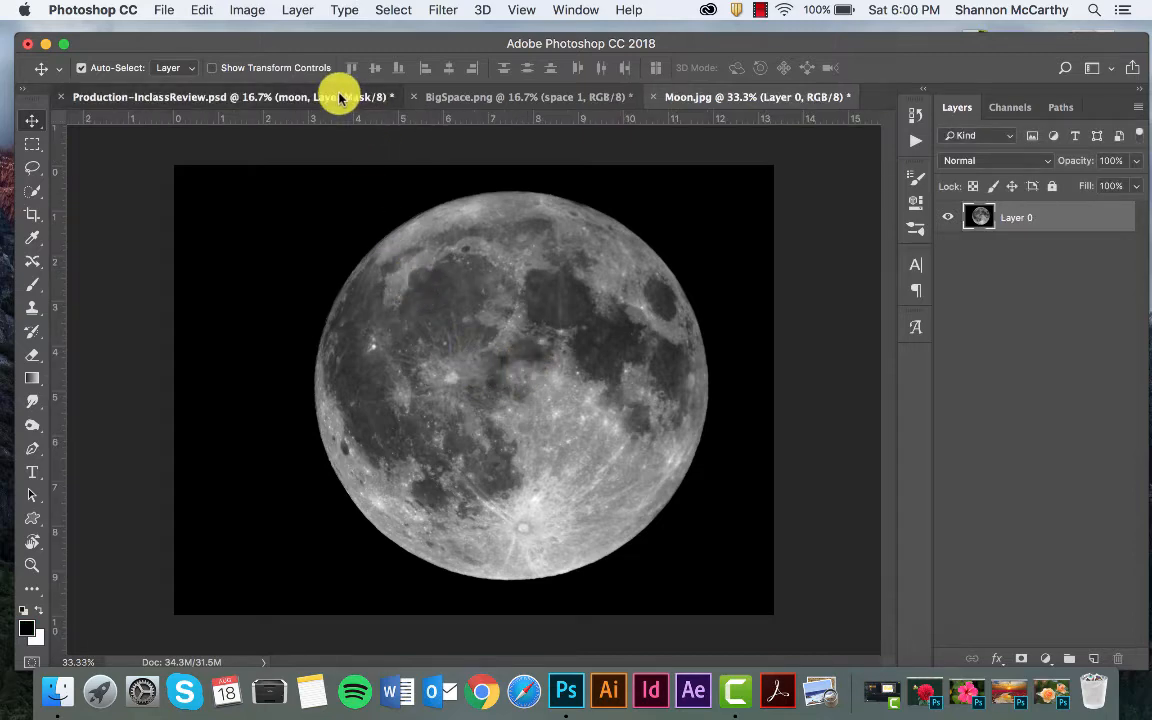
click(712, 97)
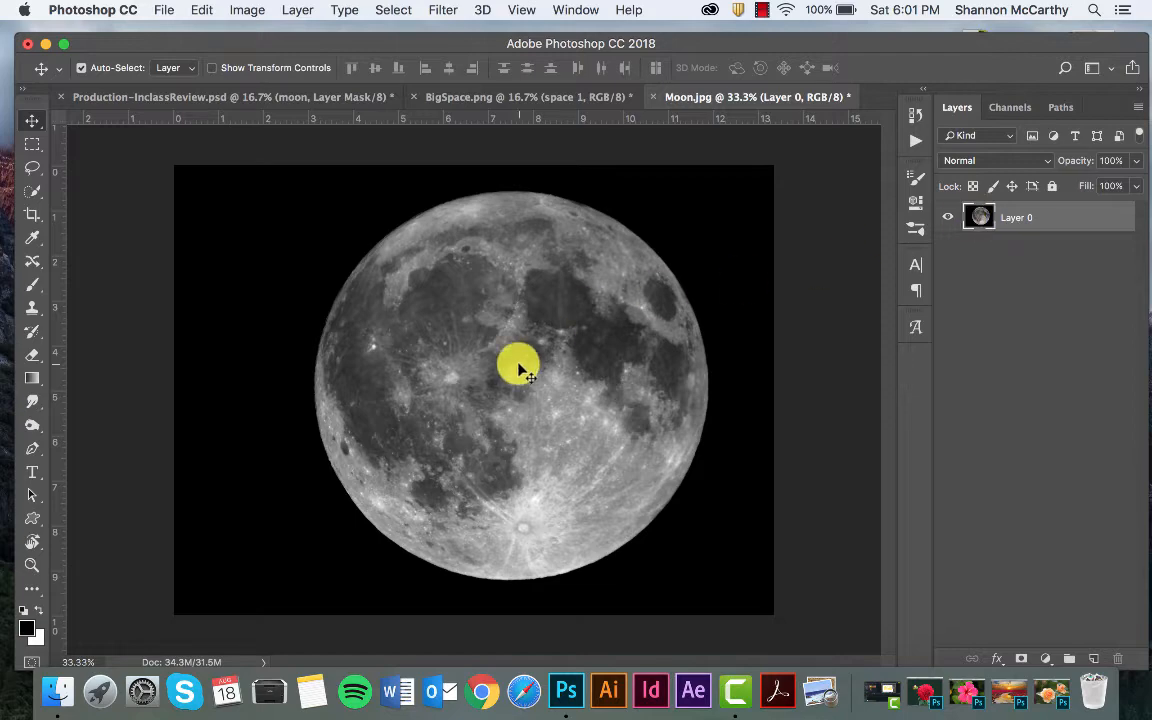
drag(501, 334, 568, 347)
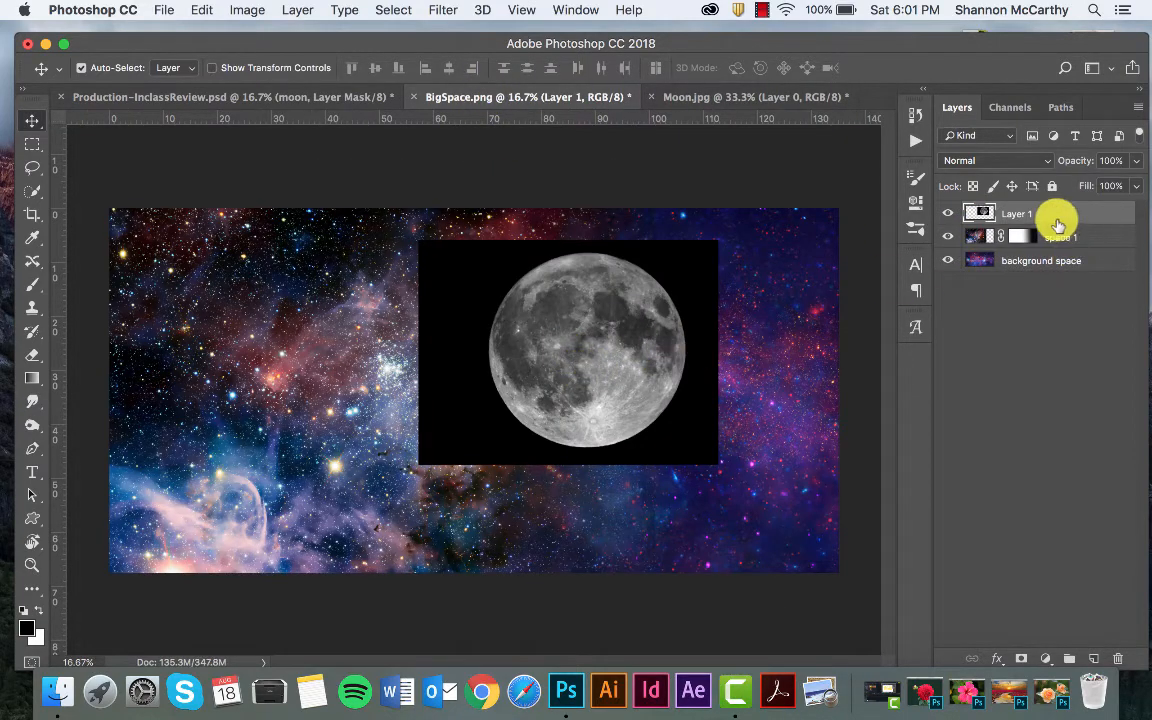
double_click(1016, 215)
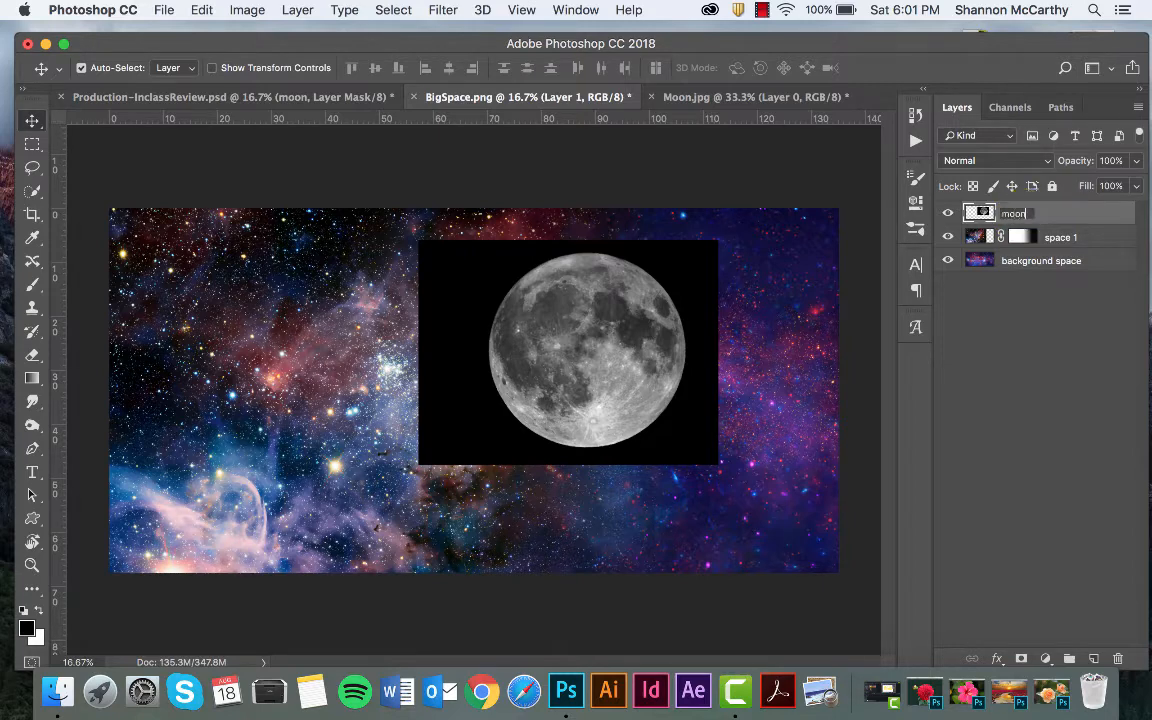
key(Return)
Scale the moon layer to about 179% and place it so the moon nearly fills the canvas height at its right edge
drag(617, 360, 651, 394)
key(super+t)
drag(745, 265, 941, 149)
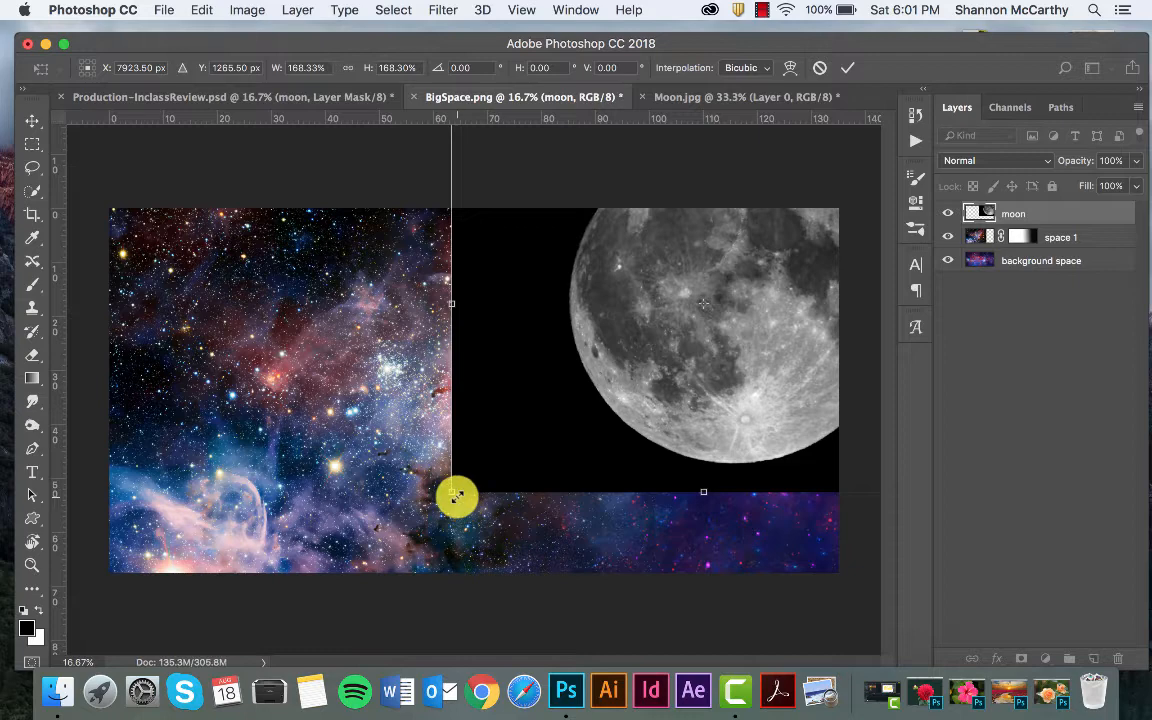
drag(457, 497, 347, 578)
drag(604, 463, 584, 506)
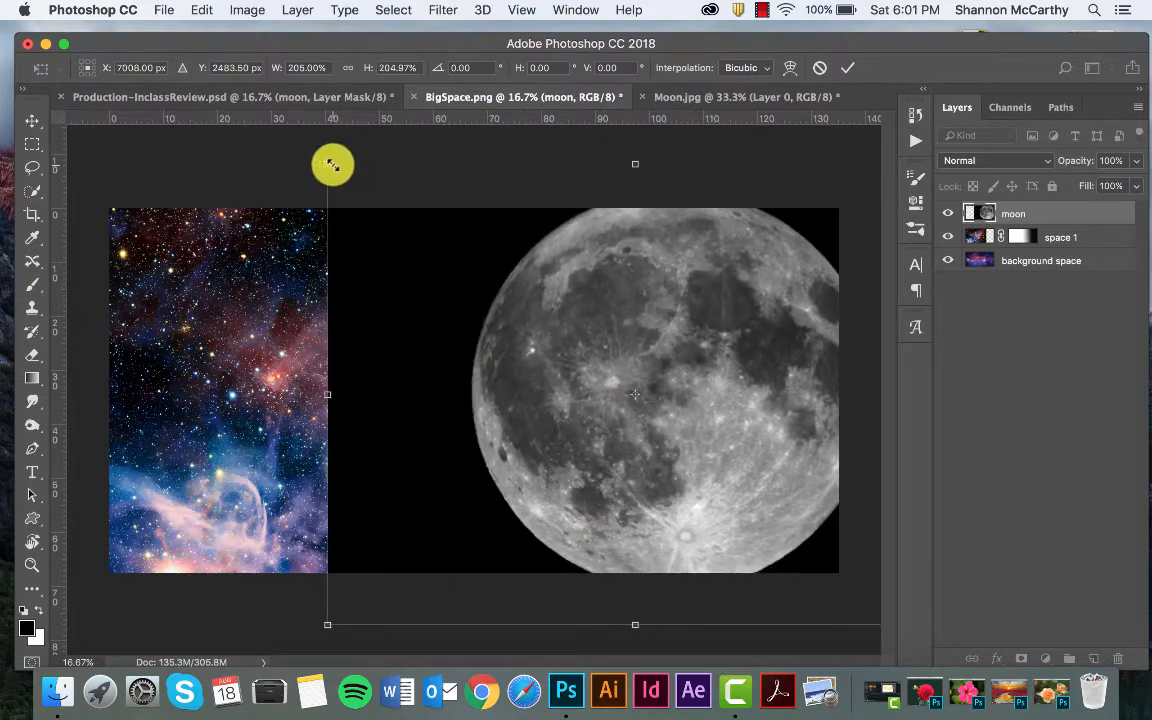
drag(332, 165, 408, 223)
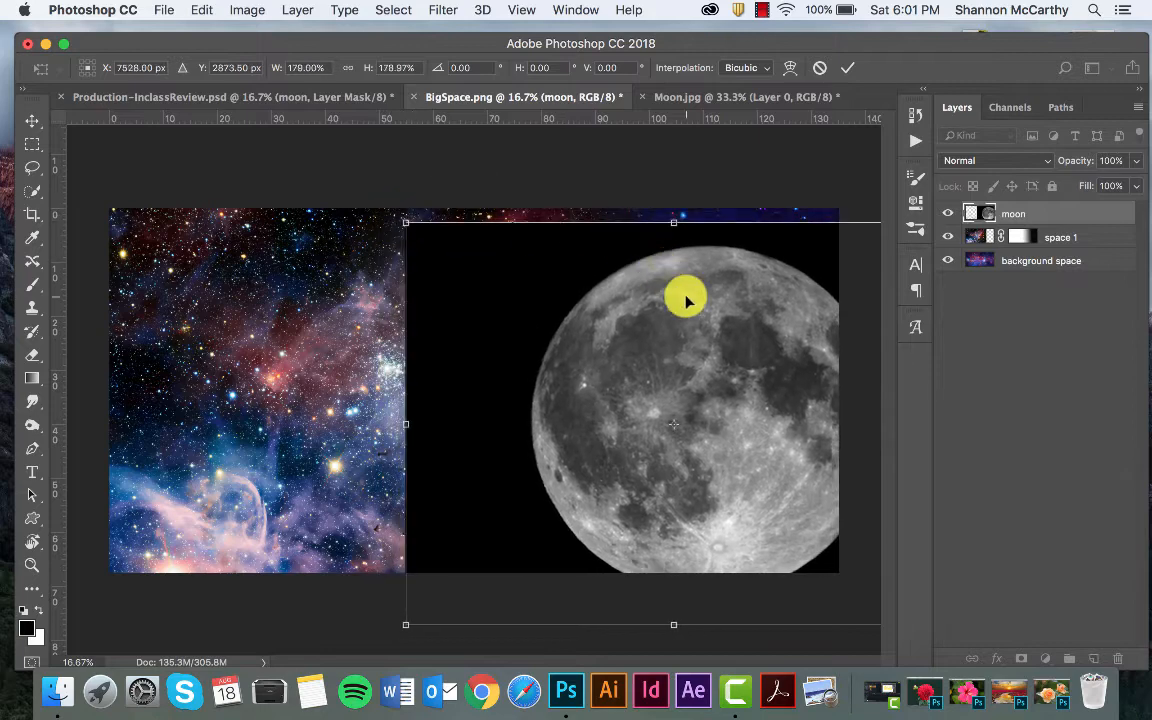
drag(686, 300, 650, 268)
key(Return)
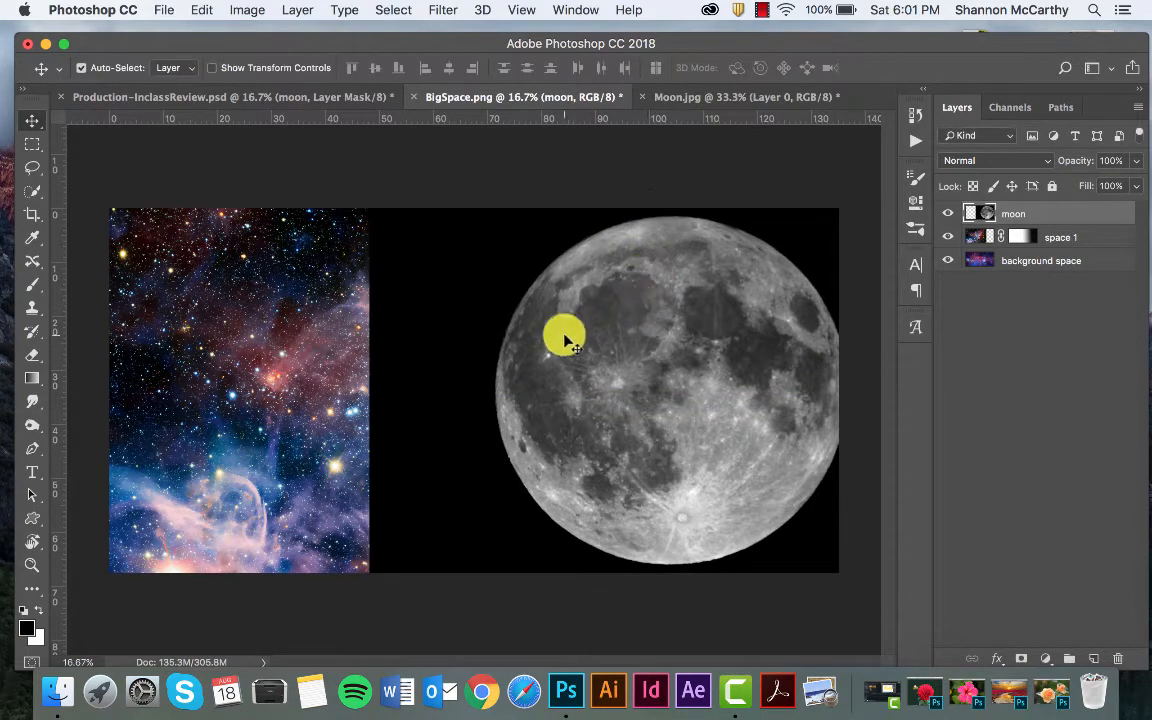
Try a rightward black-to-white gradient directly on the moon layer with the Gradient tool, and undo it
click(33, 380)
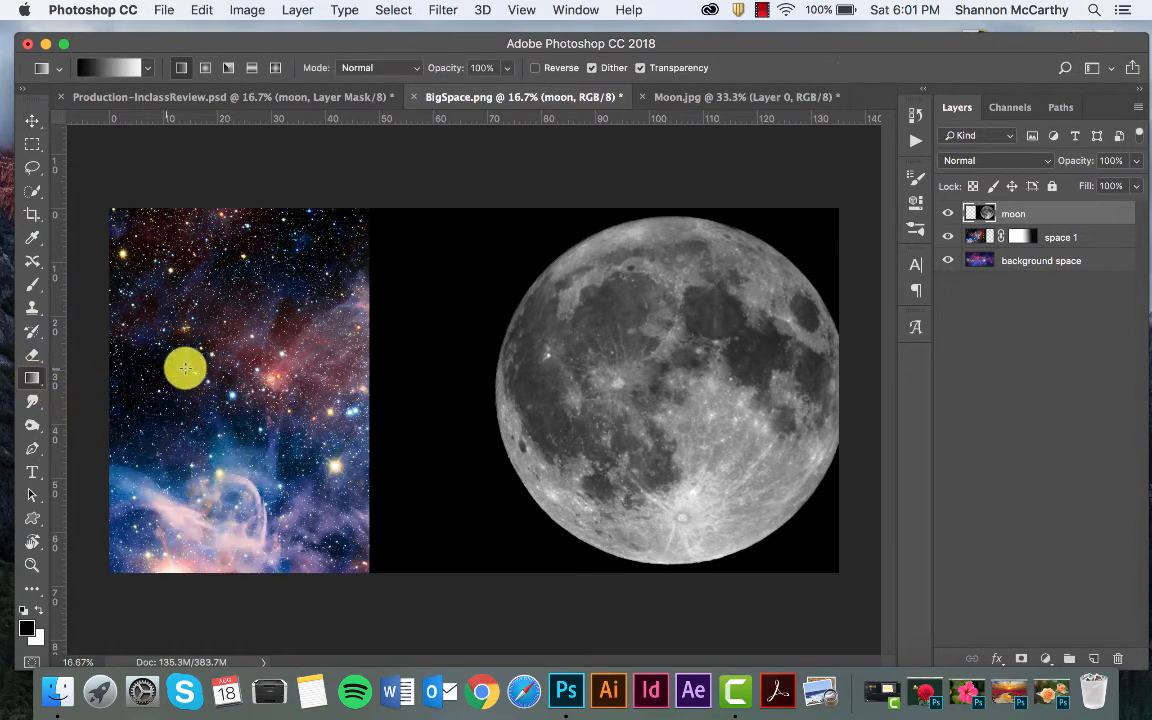
drag(365, 342, 621, 340)
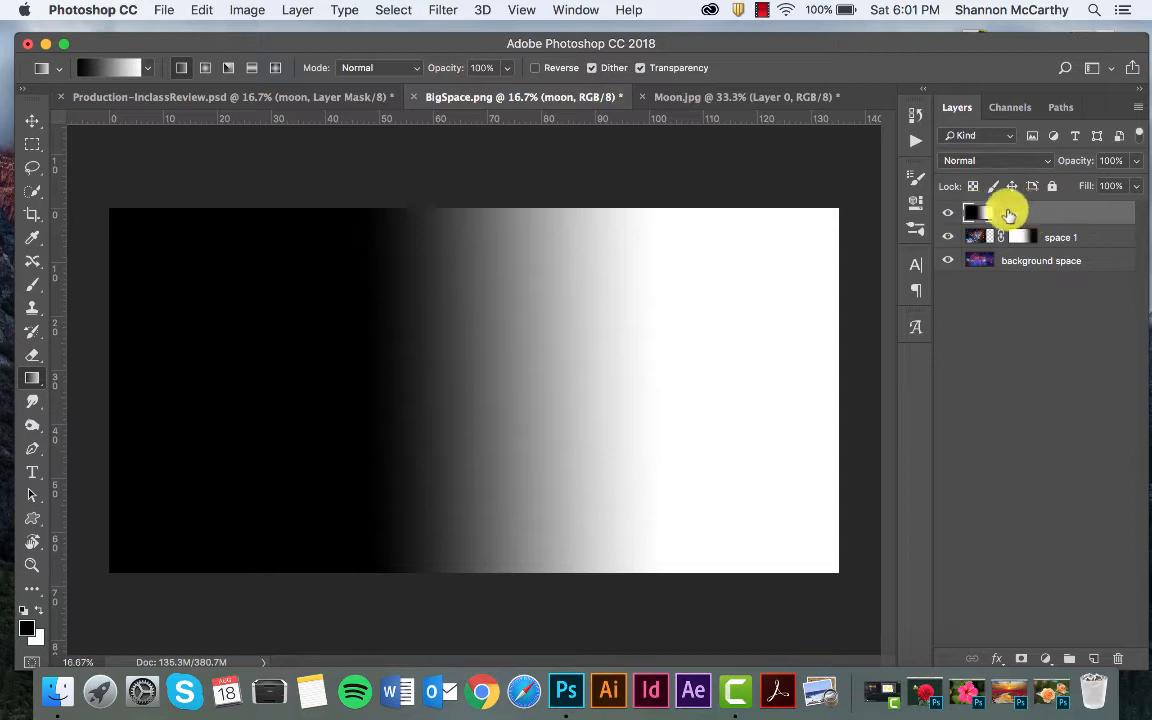
key(ctrl+z)
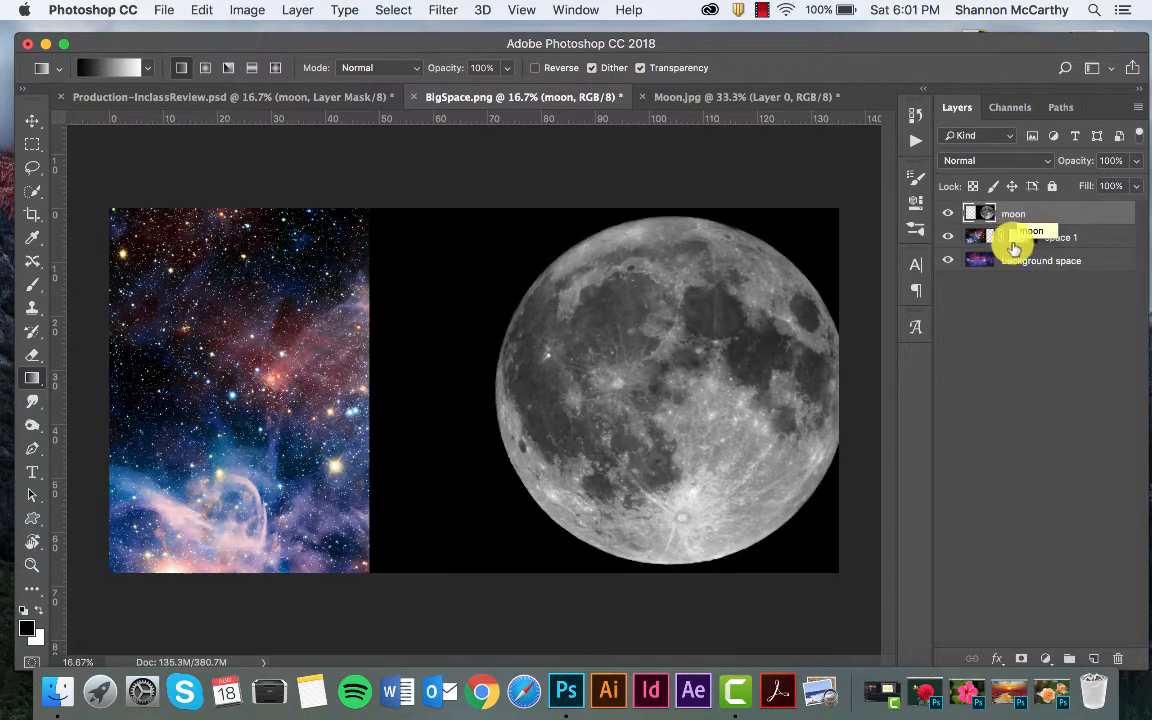
Add a layer mask to the moon layer and draw rightward black-to-white gradients on it, the last from the moon's left edge to its centre
click(1020, 660)
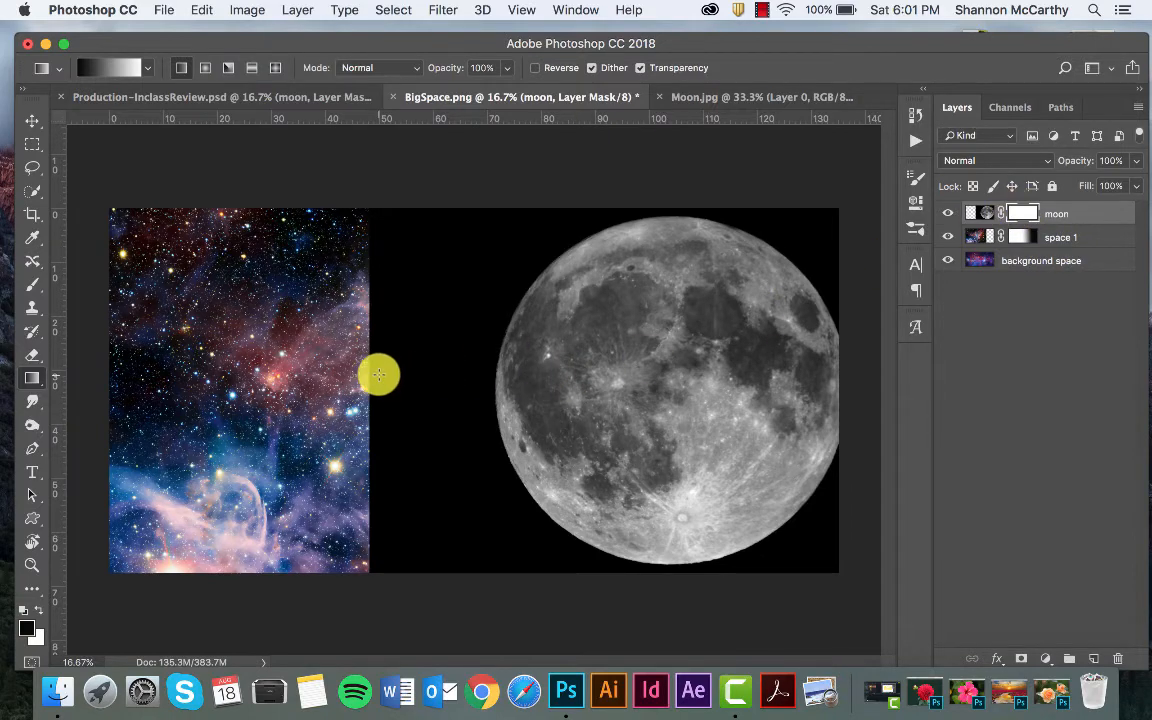
drag(401, 371, 600, 360)
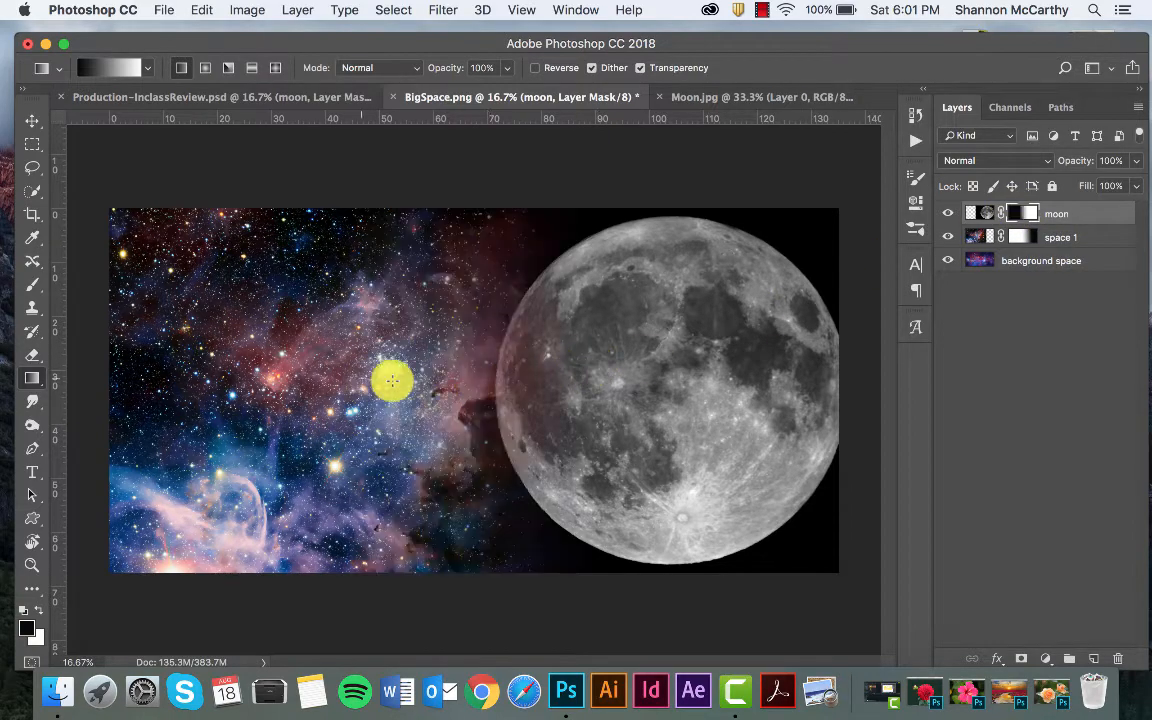
drag(442, 383, 726, 383)
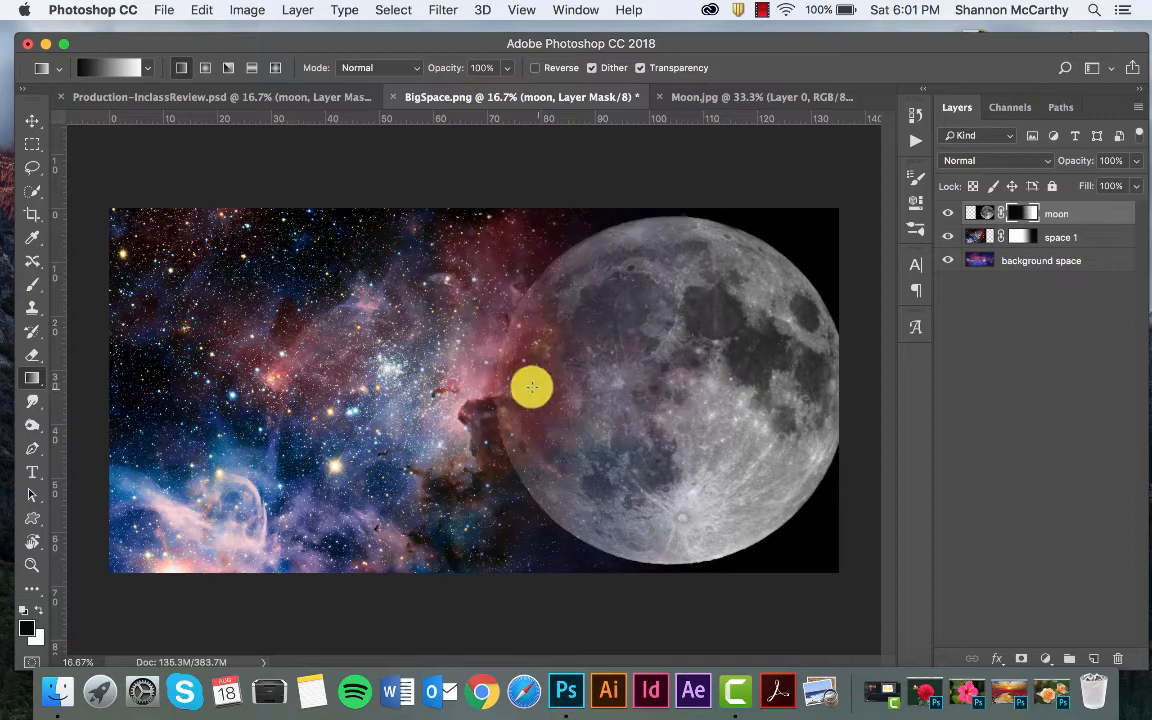
drag(513, 383, 684, 382)
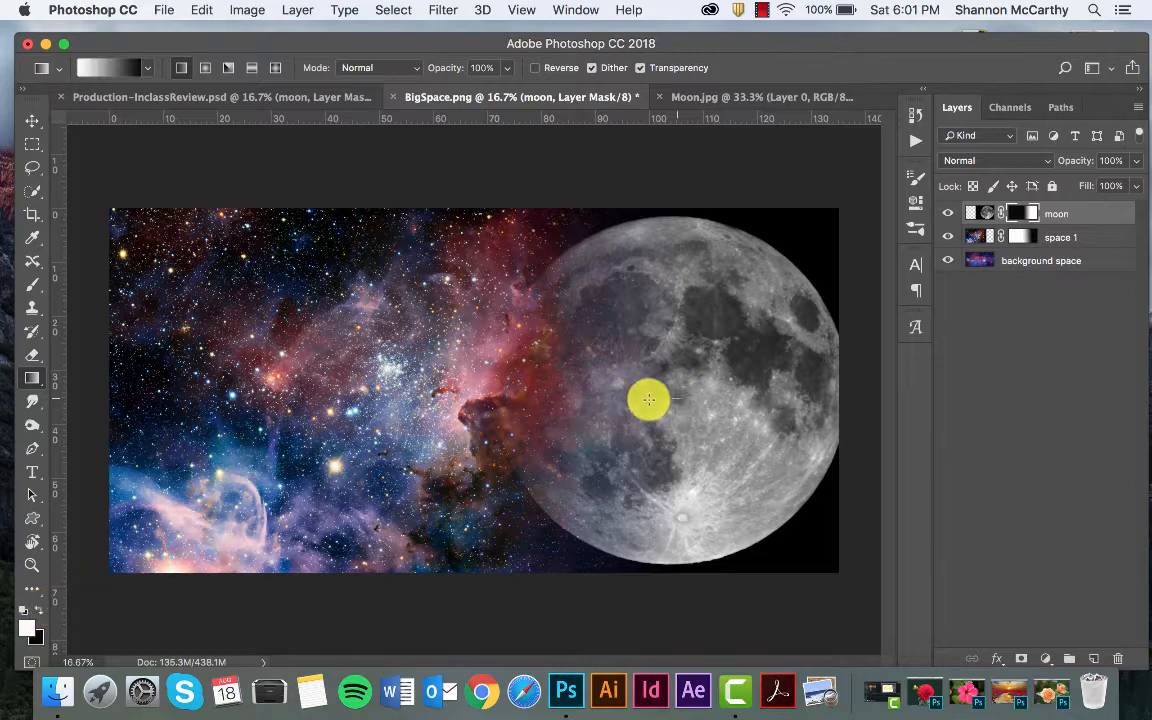
Try a long leftward white-to-black gradient on the moon mask, starting near the moon's centre, and switch the foreground colour back to black
drag(640, 398, 239, 386)
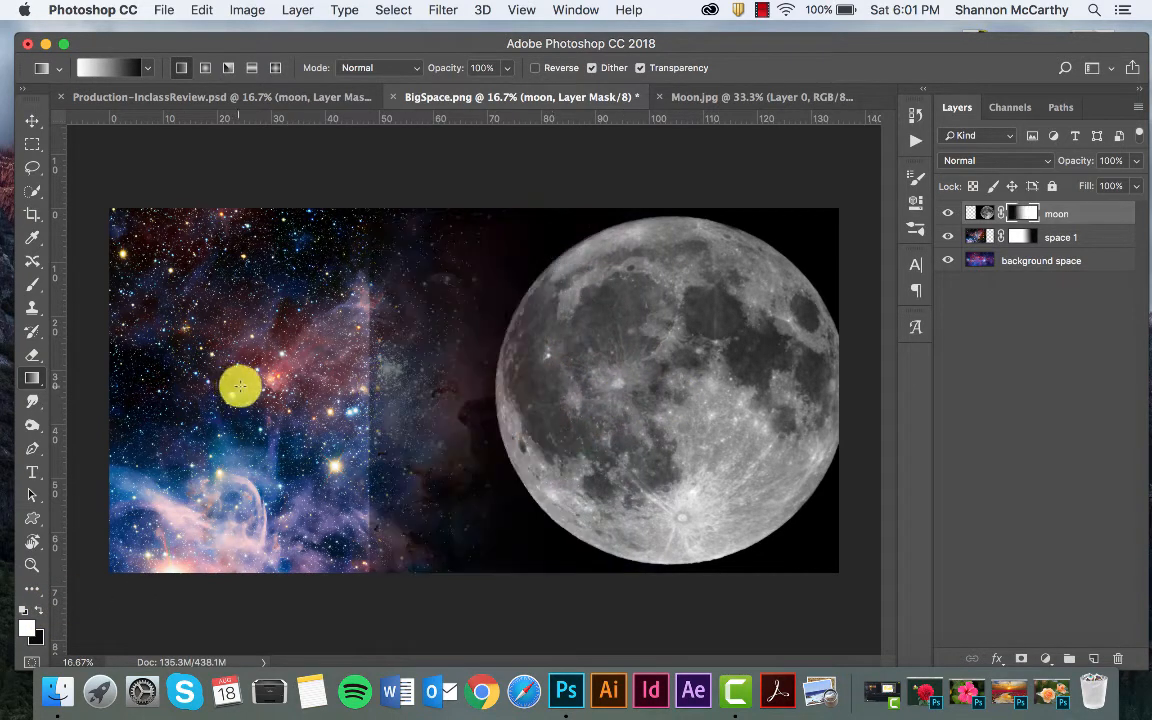
click(36, 611)
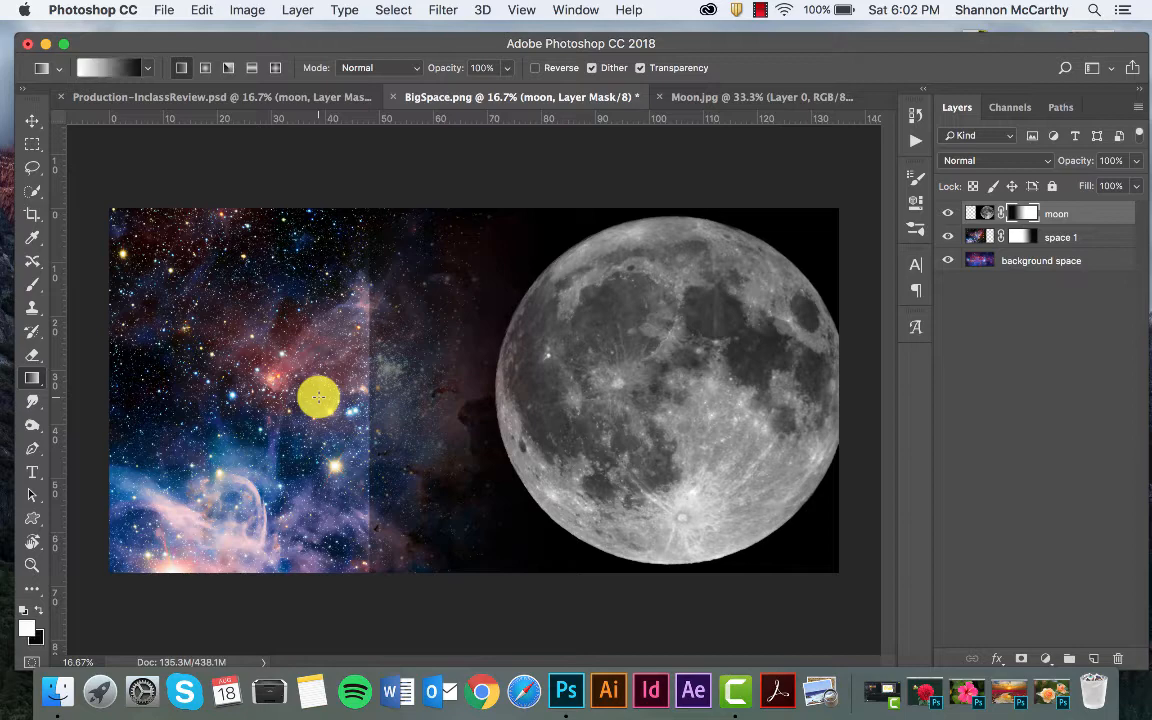
Redraw the moon mask's black-to-white gradient rightward, the final one running from the moon's left edge to its centre
drag(437, 384, 677, 382)
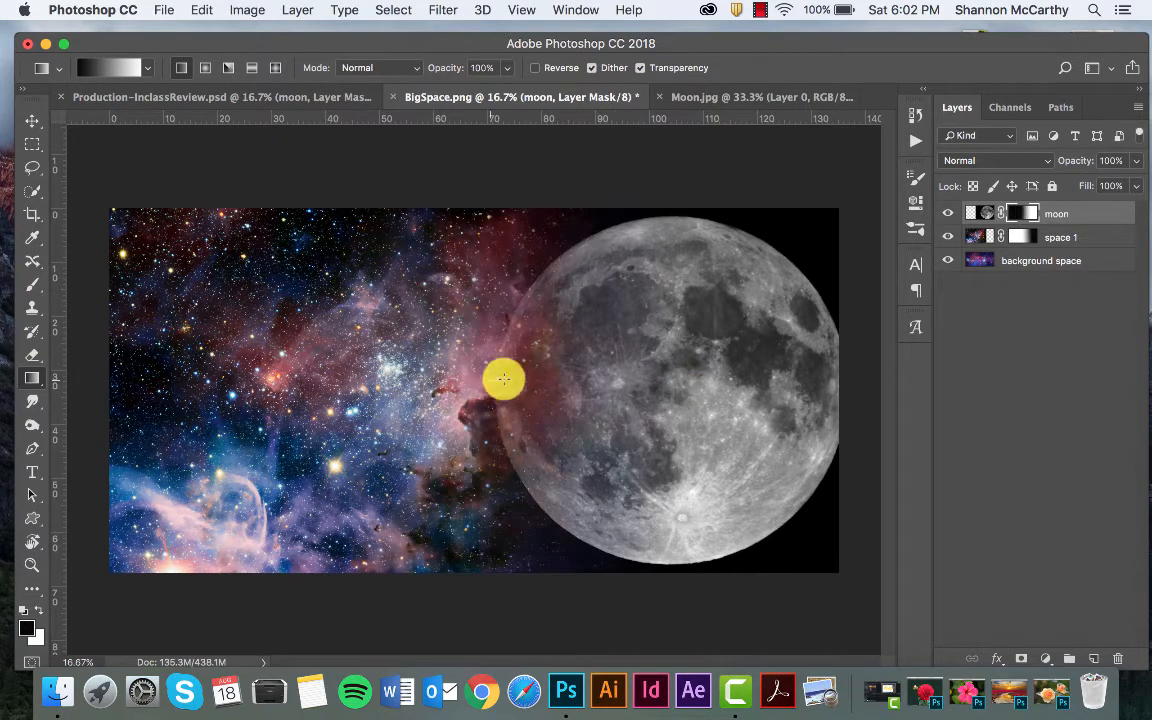
drag(501, 379, 690, 373)
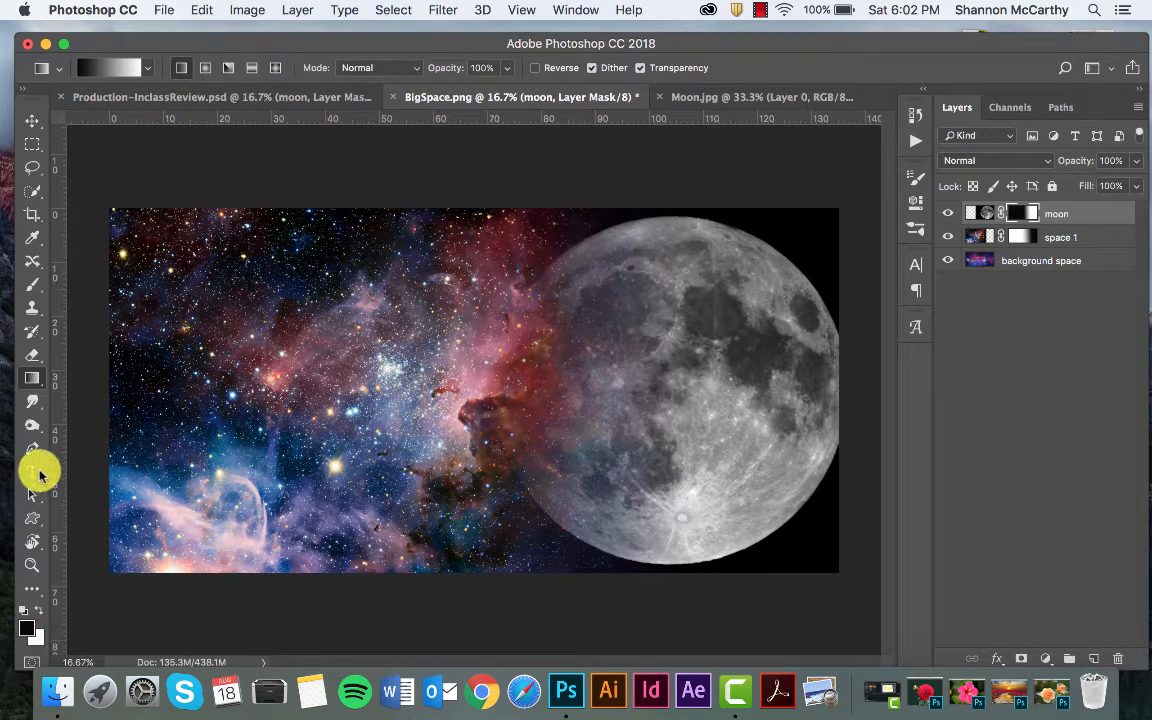
Show the tools grouped with the Gradient tool
click(37, 380)
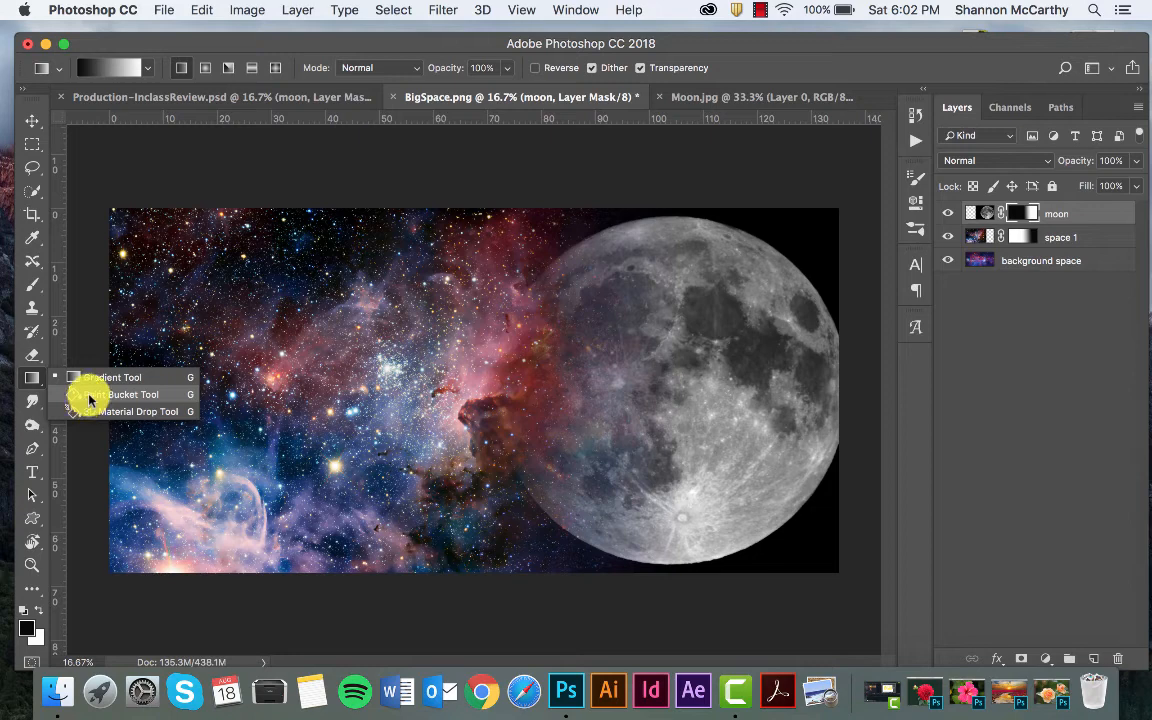
View the finished composite in Production-InclassReview.psd for reference, and return to BigSpace.png
click(38, 380)
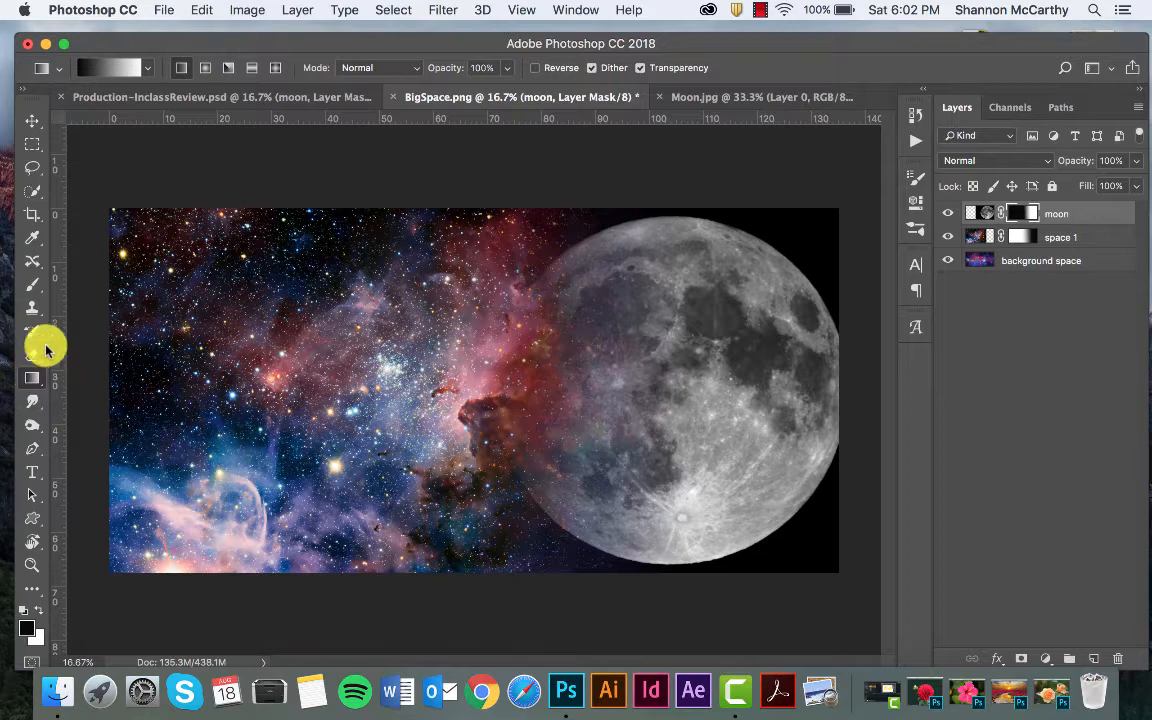
click(144, 97)
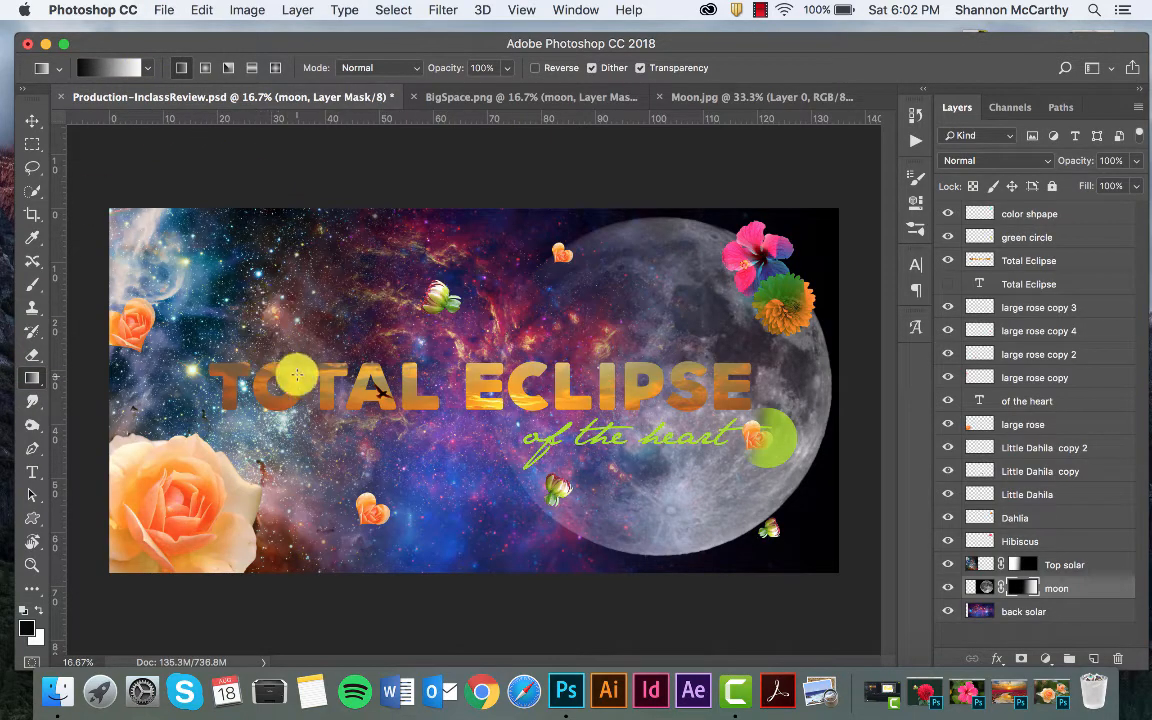
click(466, 96)
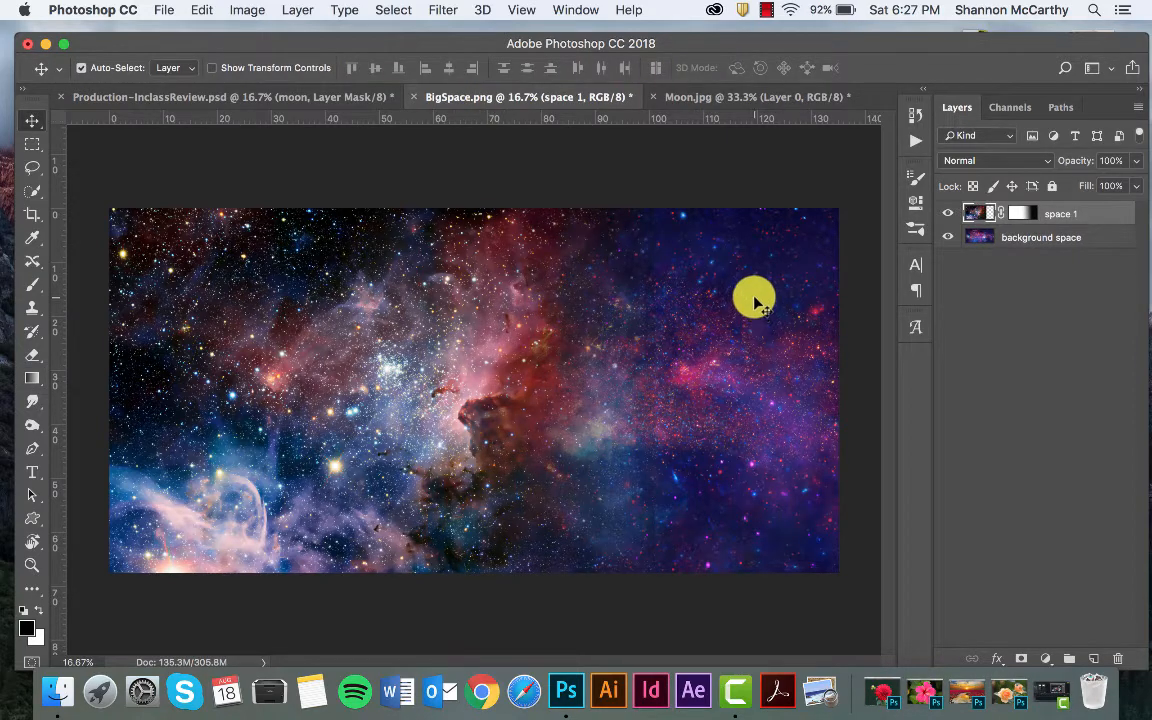
Bring the moon image from Moon.jpg into BigSpace.png and scale it to about 174.7% over the canvas's right side
click(746, 97)
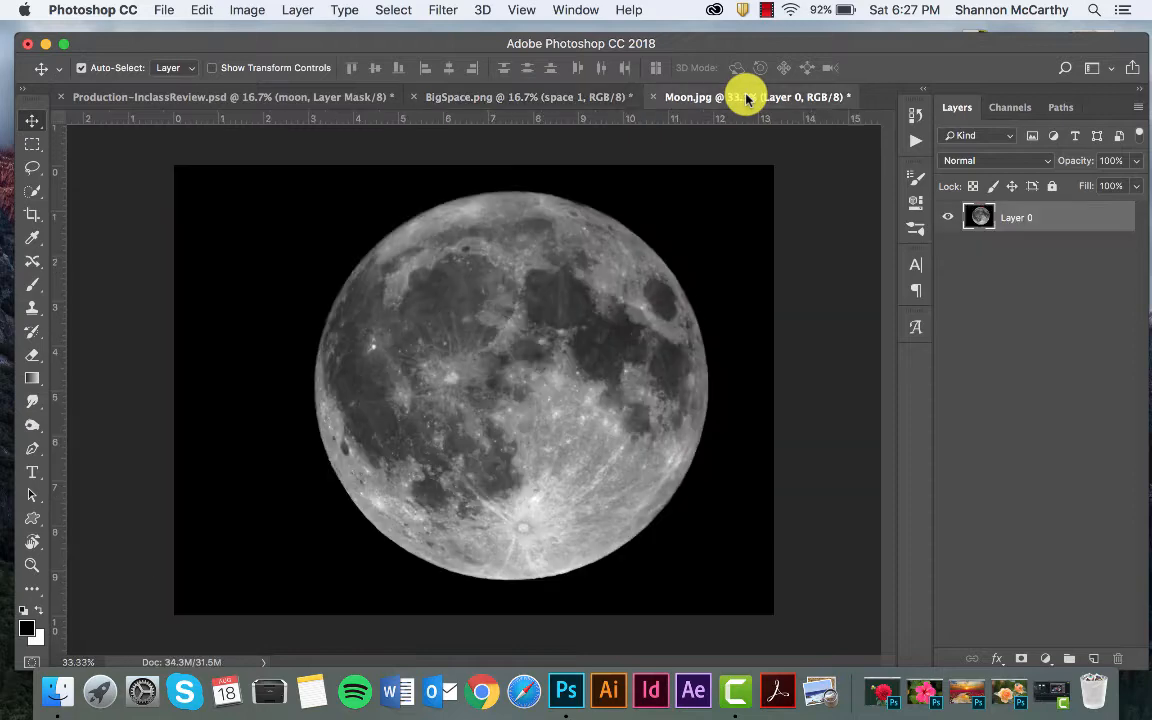
drag(558, 213, 588, 396)
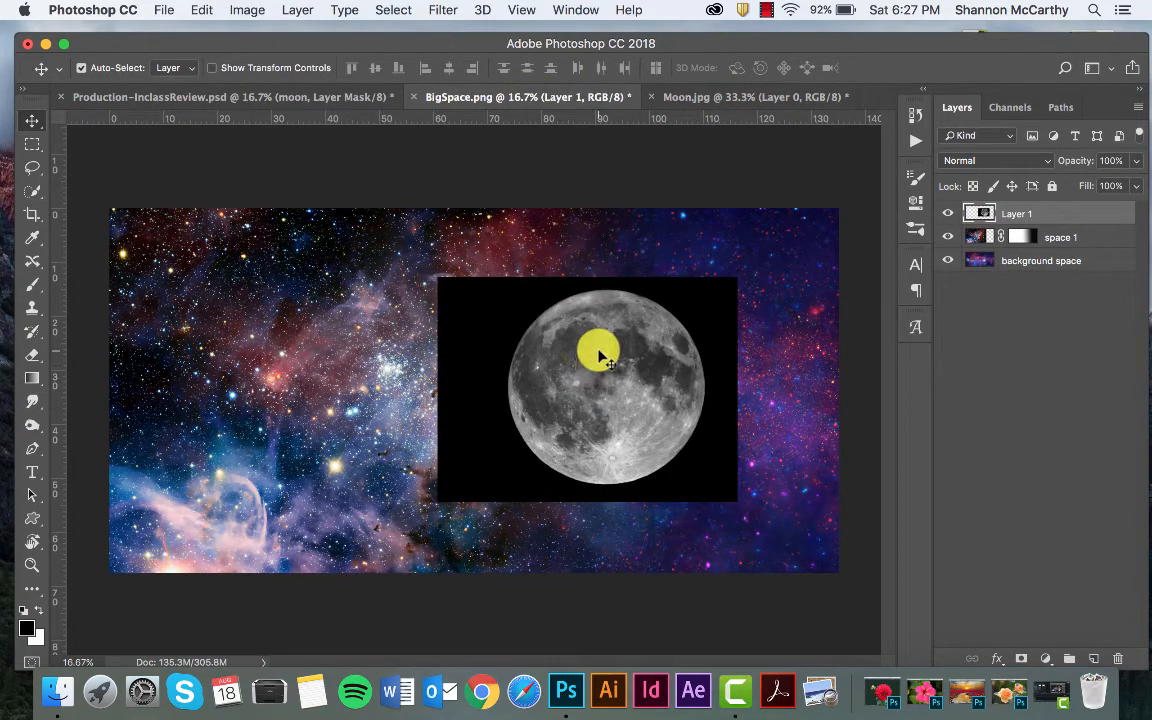
key(super+t)
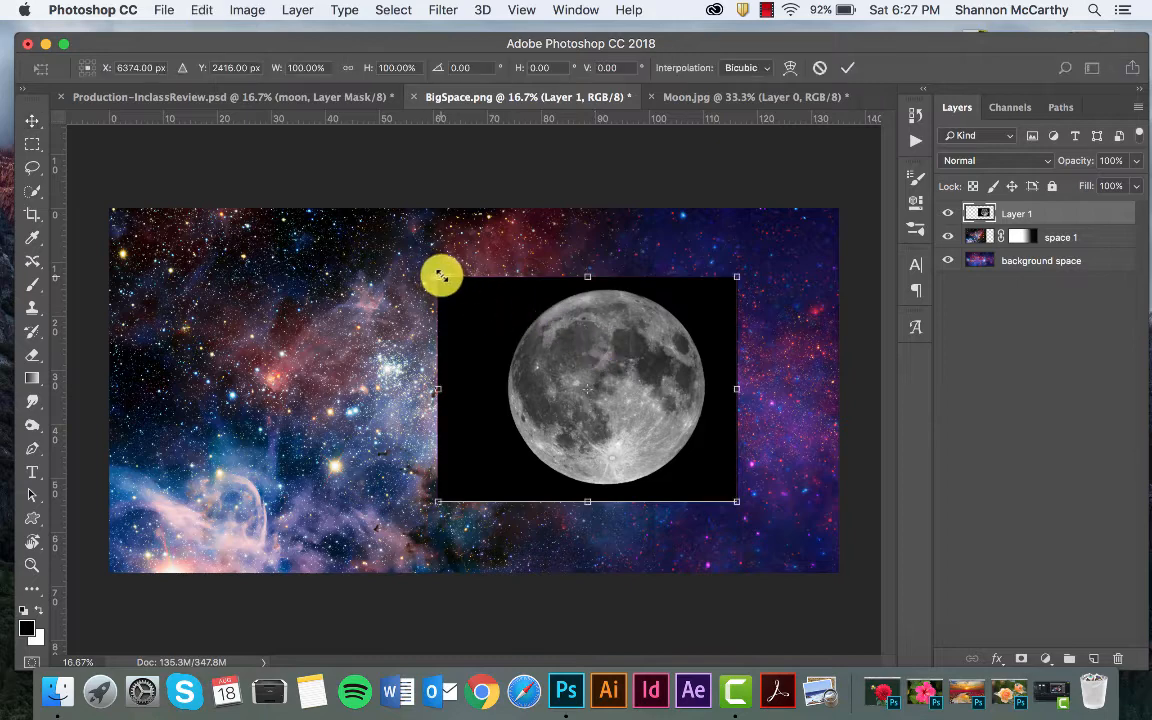
drag(440, 275, 377, 132)
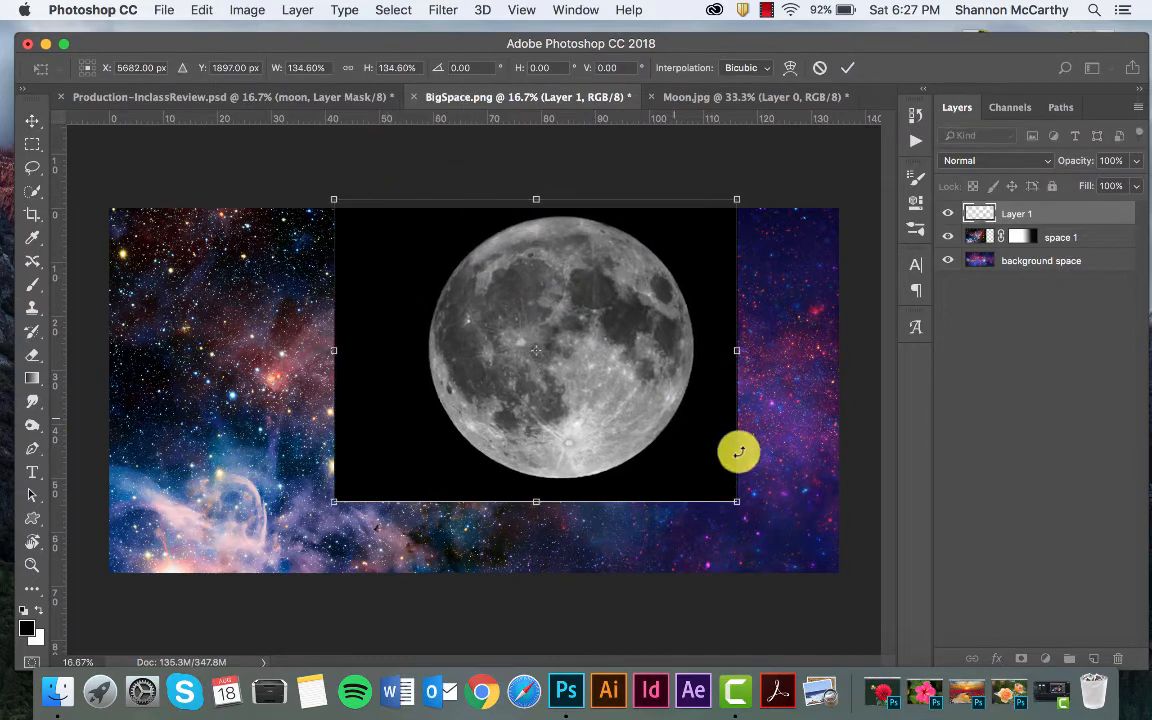
drag(752, 516, 848, 602)
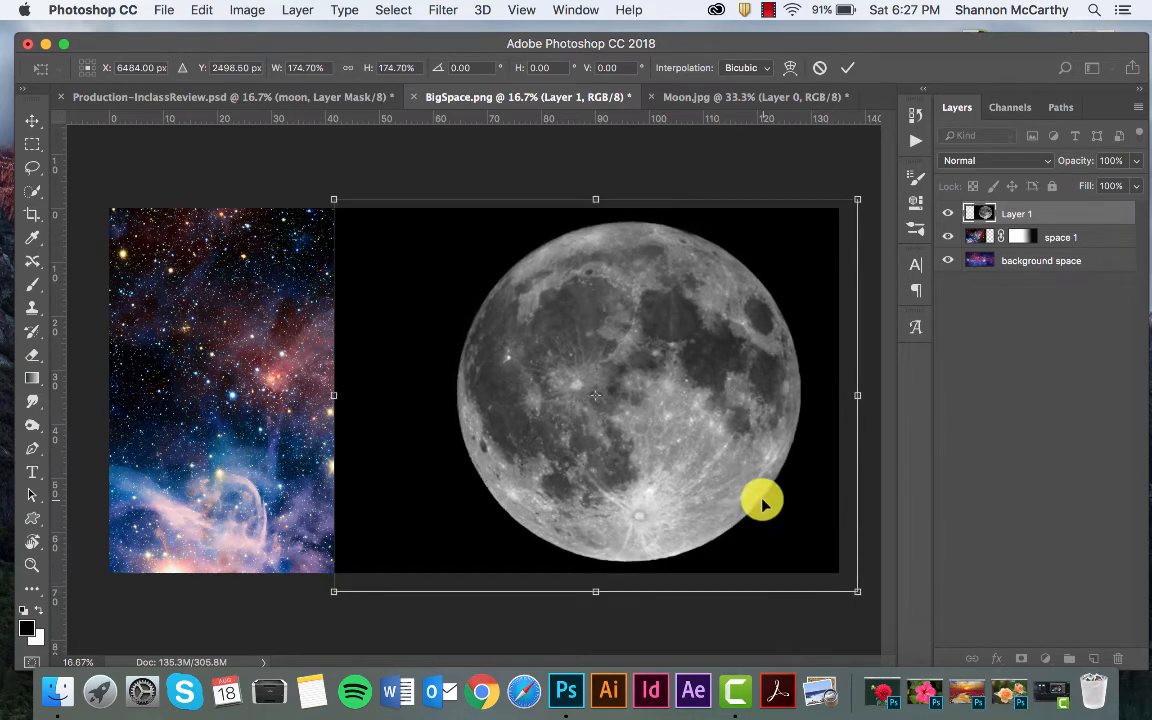
drag(746, 477, 778, 482)
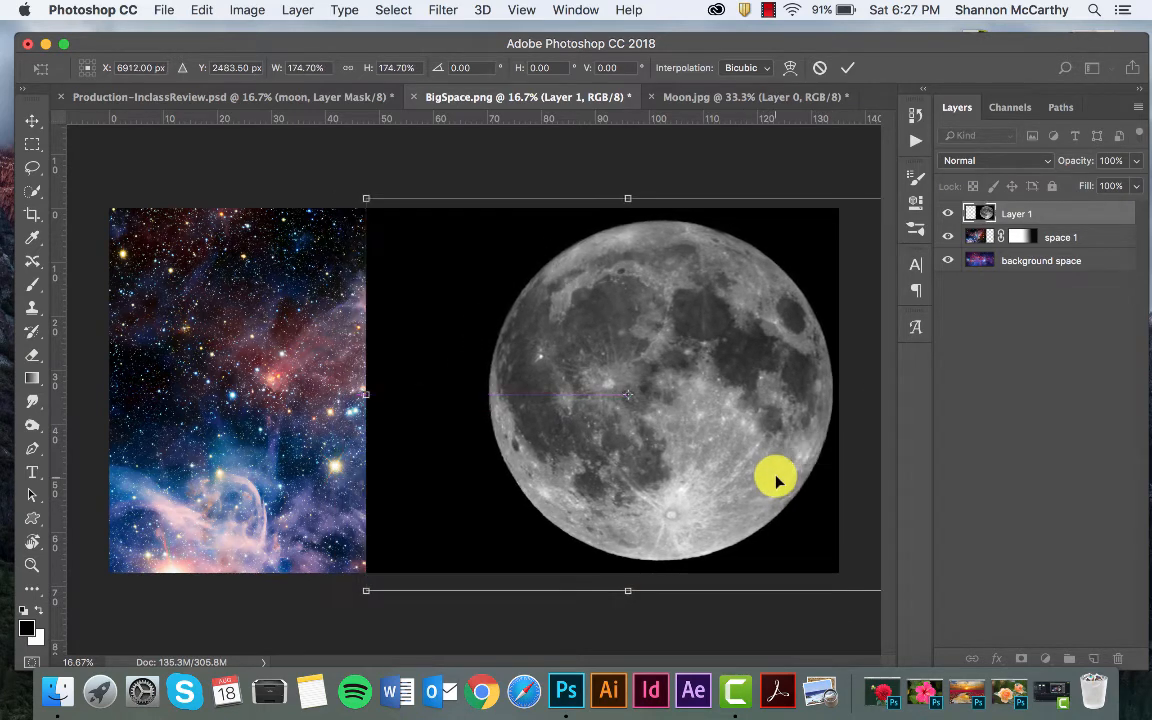
key(Return)
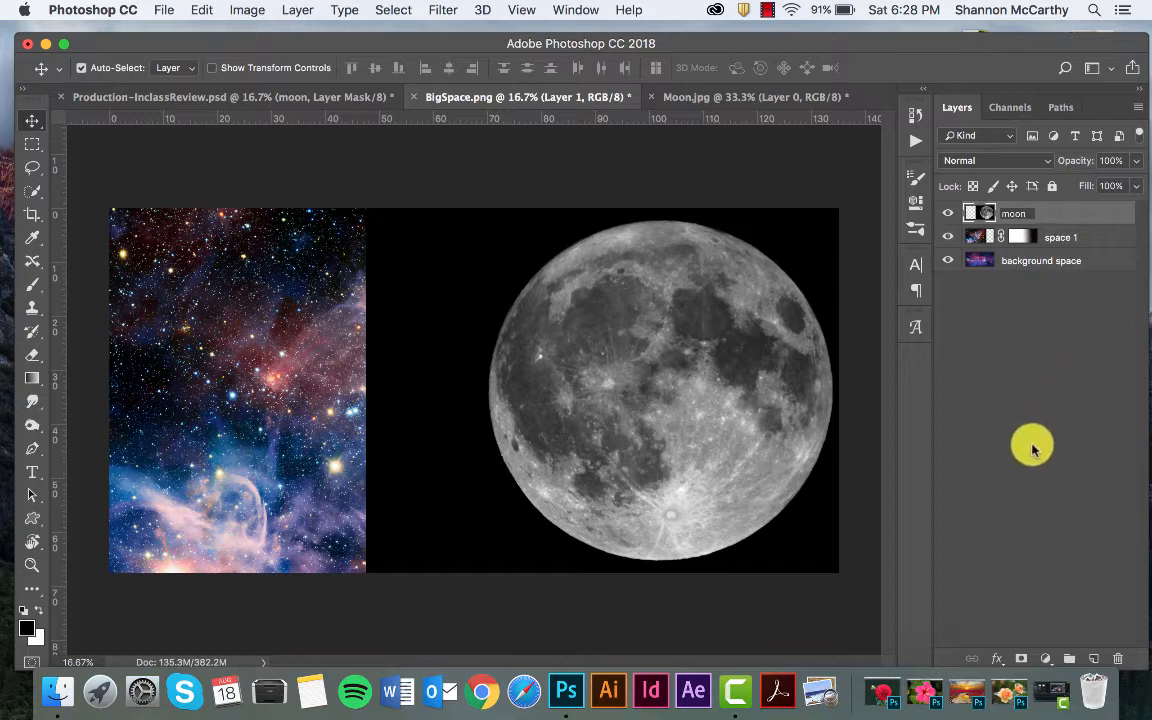
Name the new moon image layer "moon" and add a layer mask to it
click(1022, 658)
click(1022, 658)
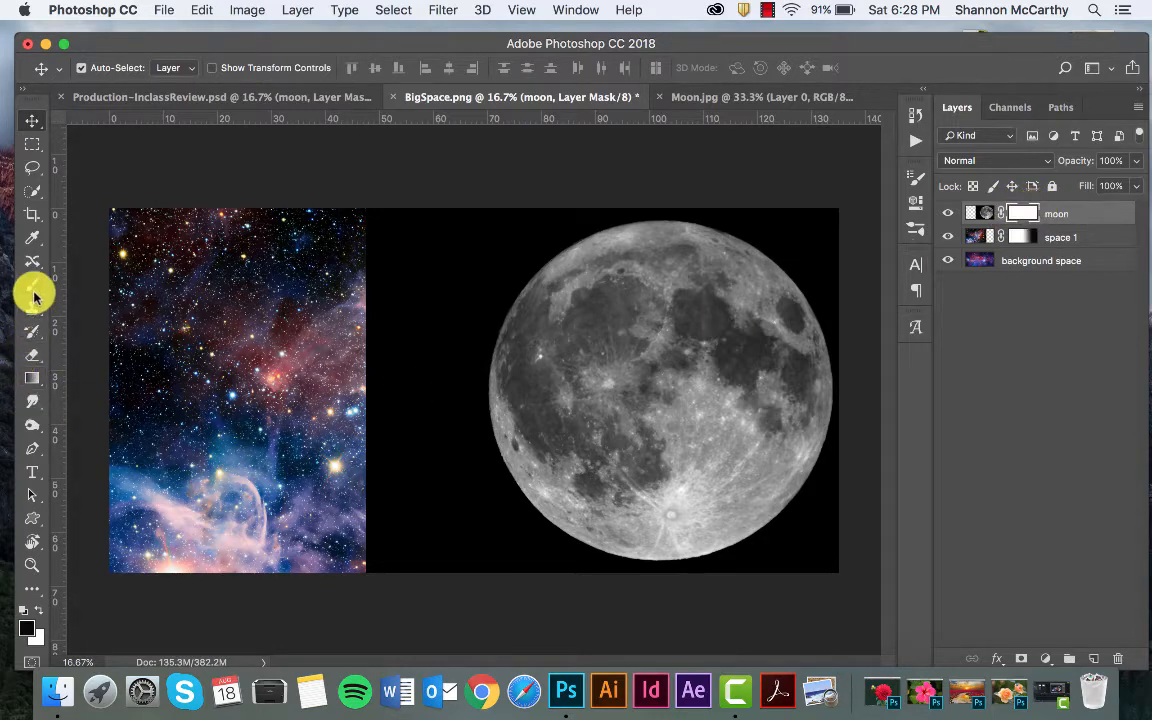
Activate the Brush tool, browse through its brush presets and choose the Soft Round brush
mouse_move(35, 290)
mouse_down()
mouse_move(72, 272)
mouse_move(80, 280)
mouse_up()
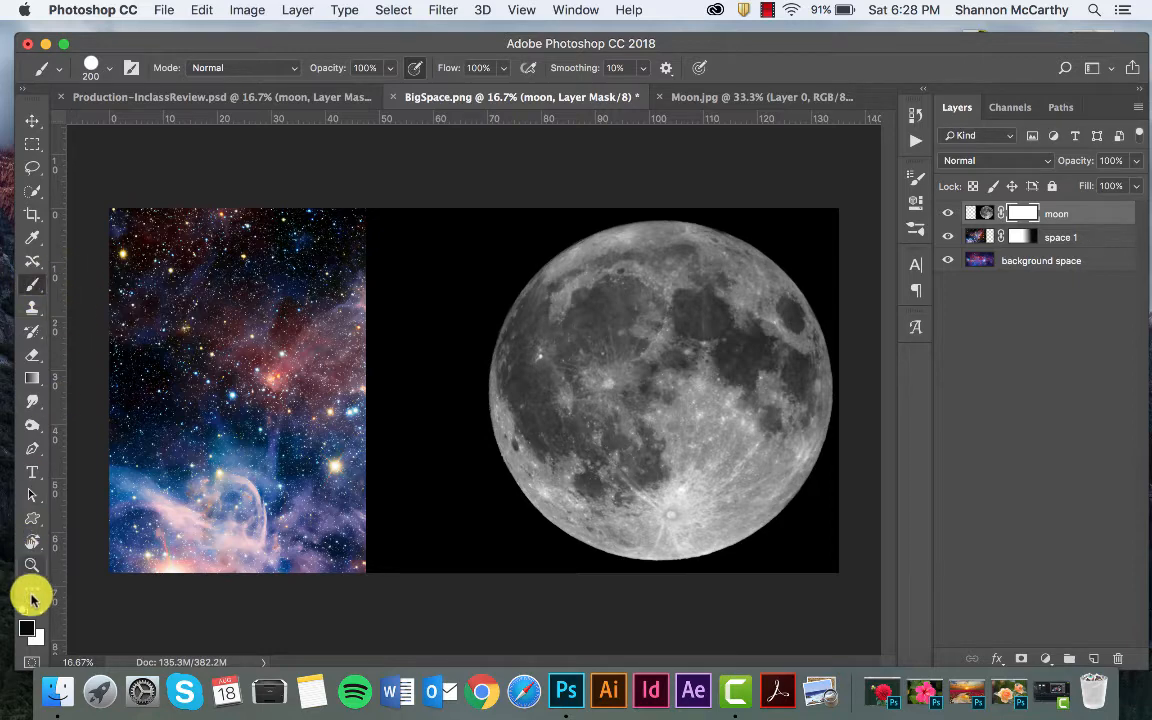
click(109, 70)
scroll(172, 352, down, 5)
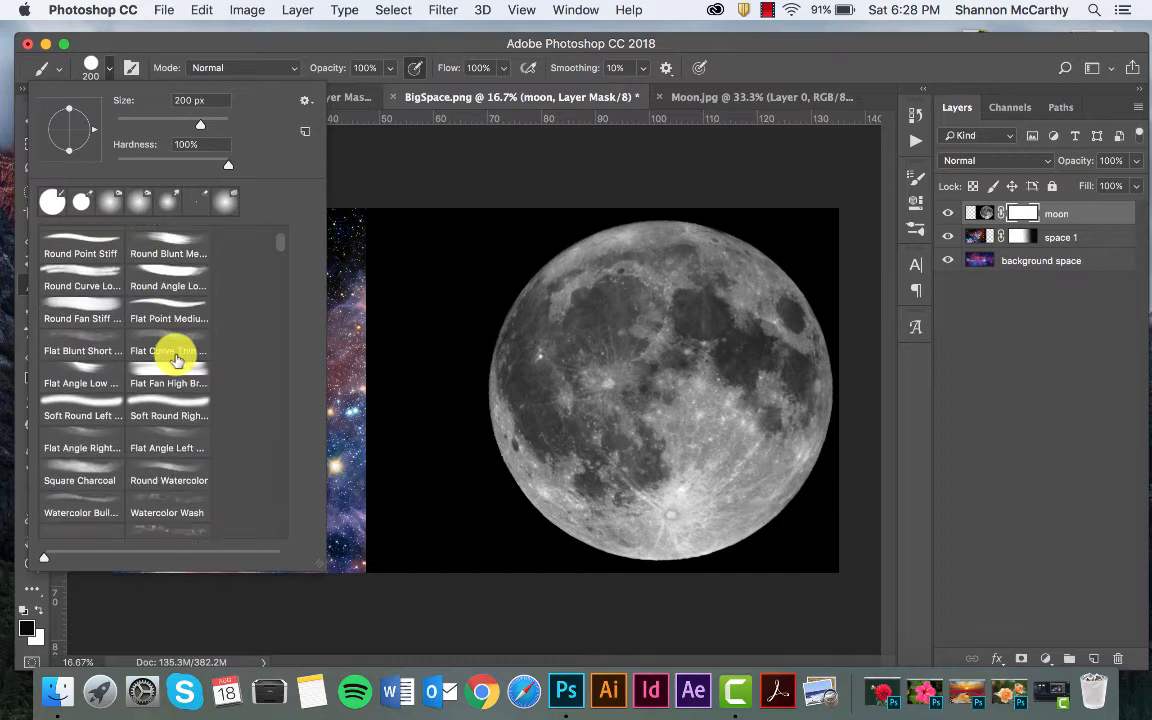
scroll(175, 360, up, 6)
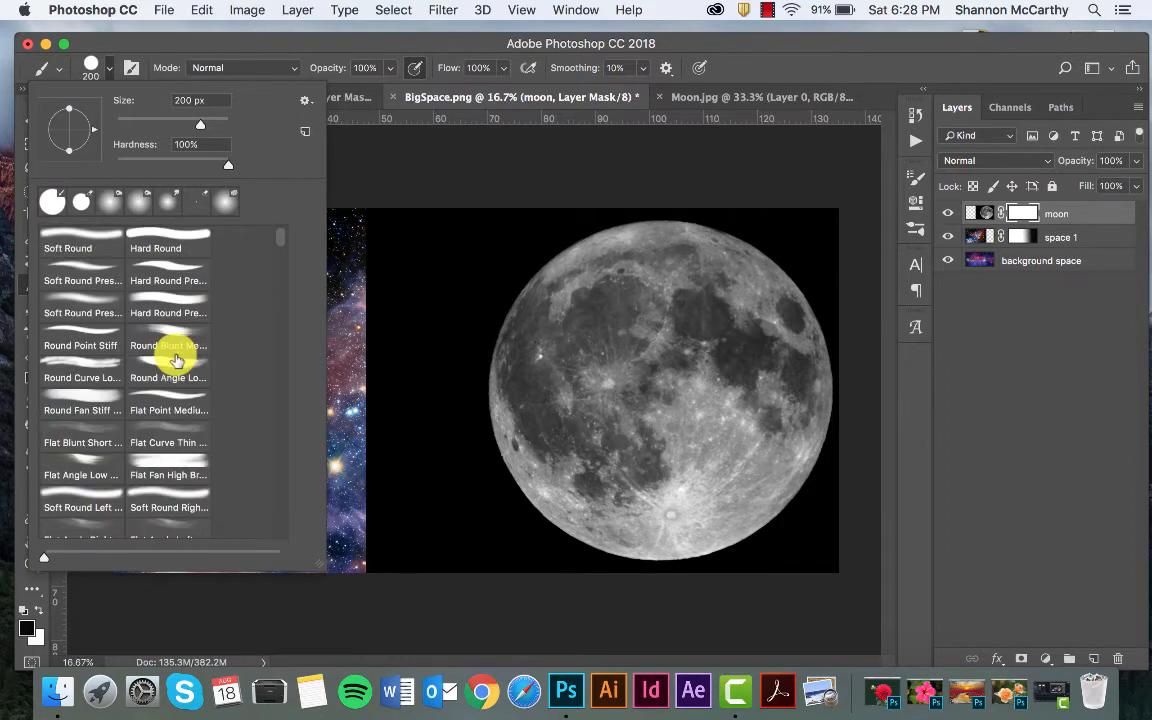
scroll(175, 360, down, 12)
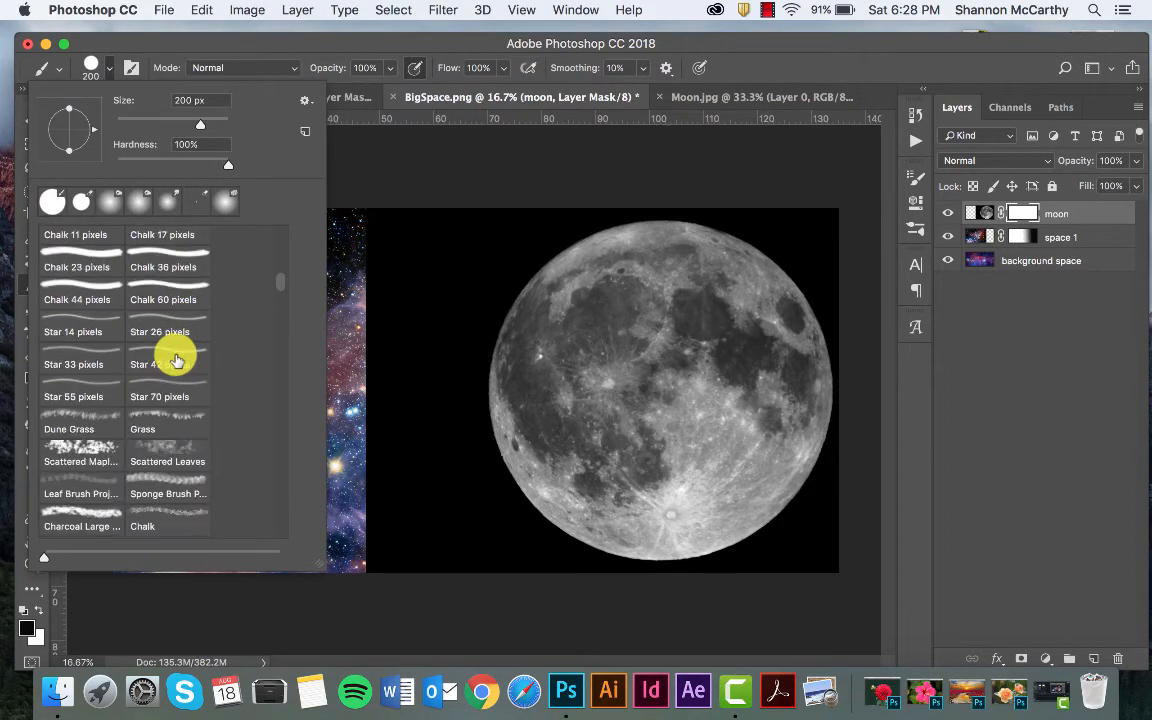
scroll(275, 340, down, 8)
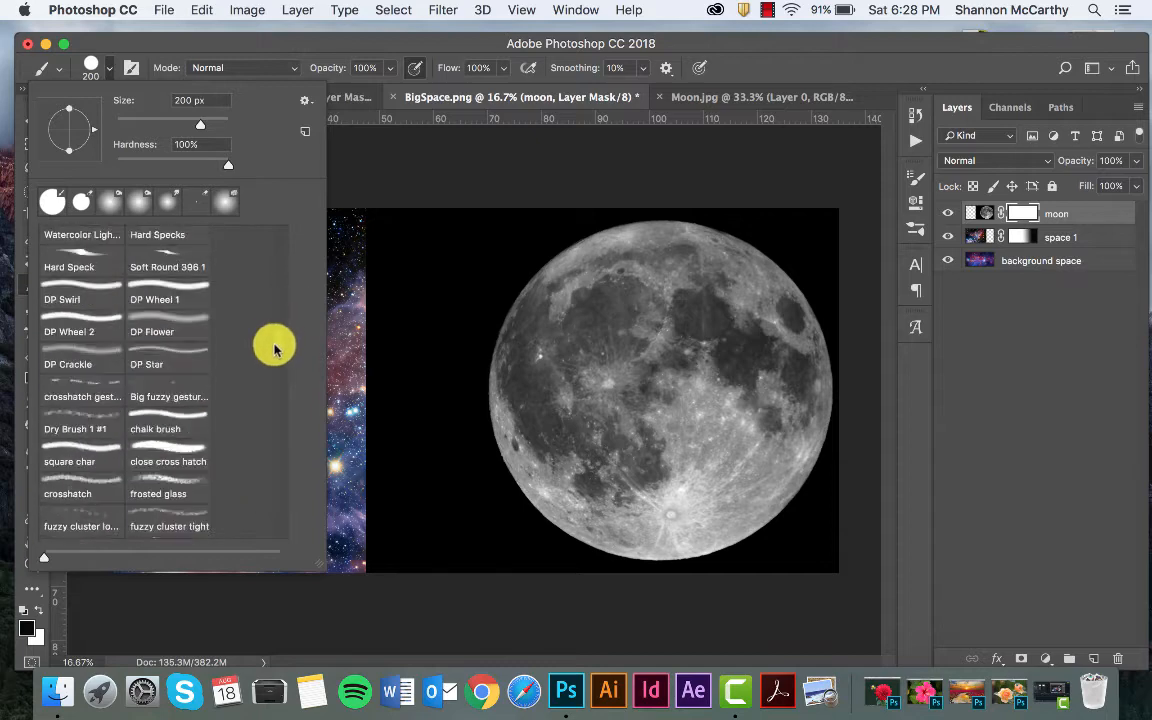
scroll(277, 428, down, 10)
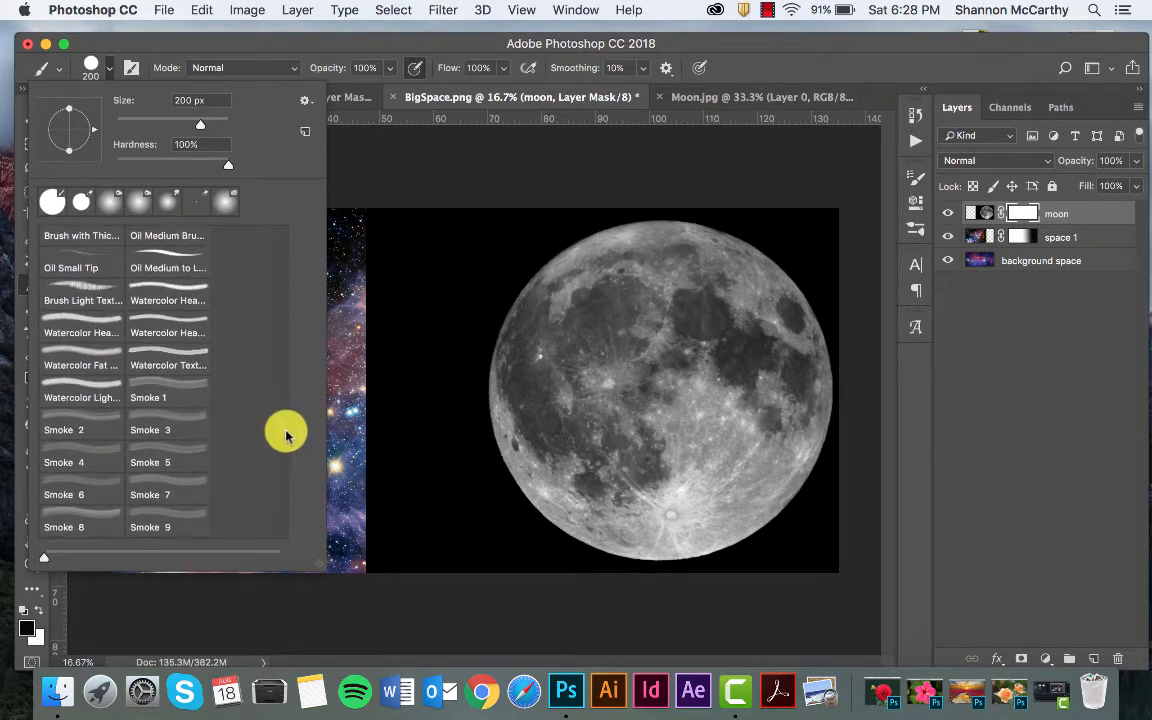
scroll(291, 444, up, 20)
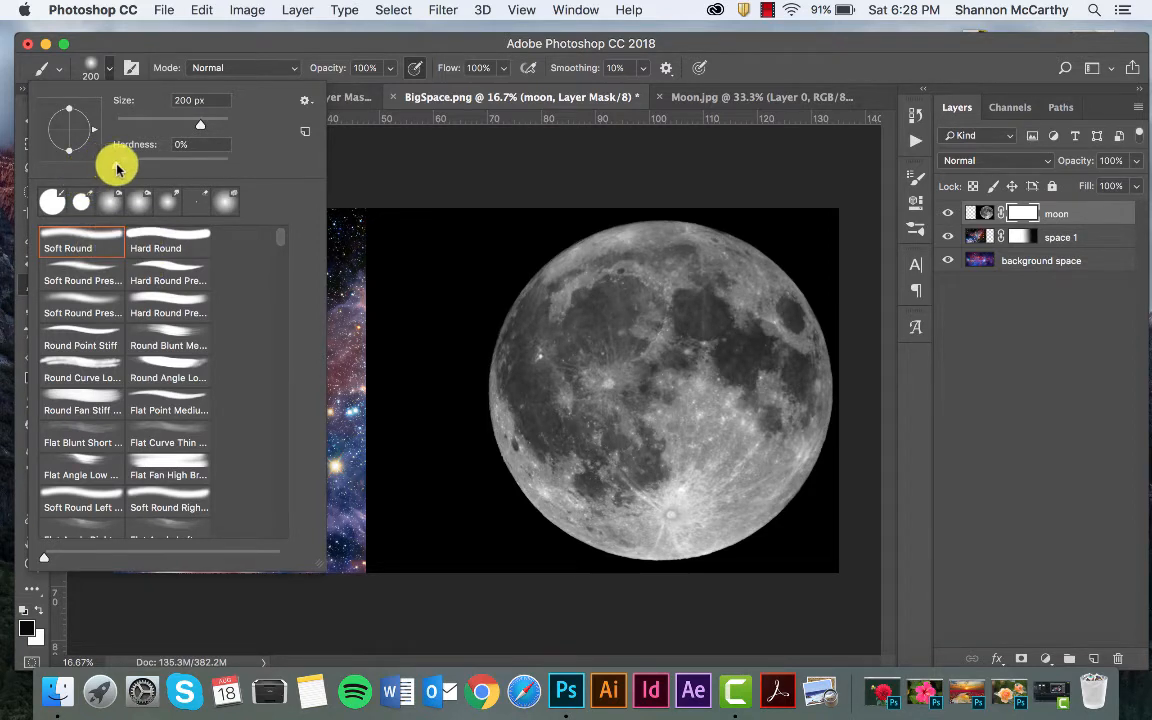
Set the Soft Round brush to 4% hardness and 54 px, and enlarge it to 1100 px
drag(127, 170, 121, 165)
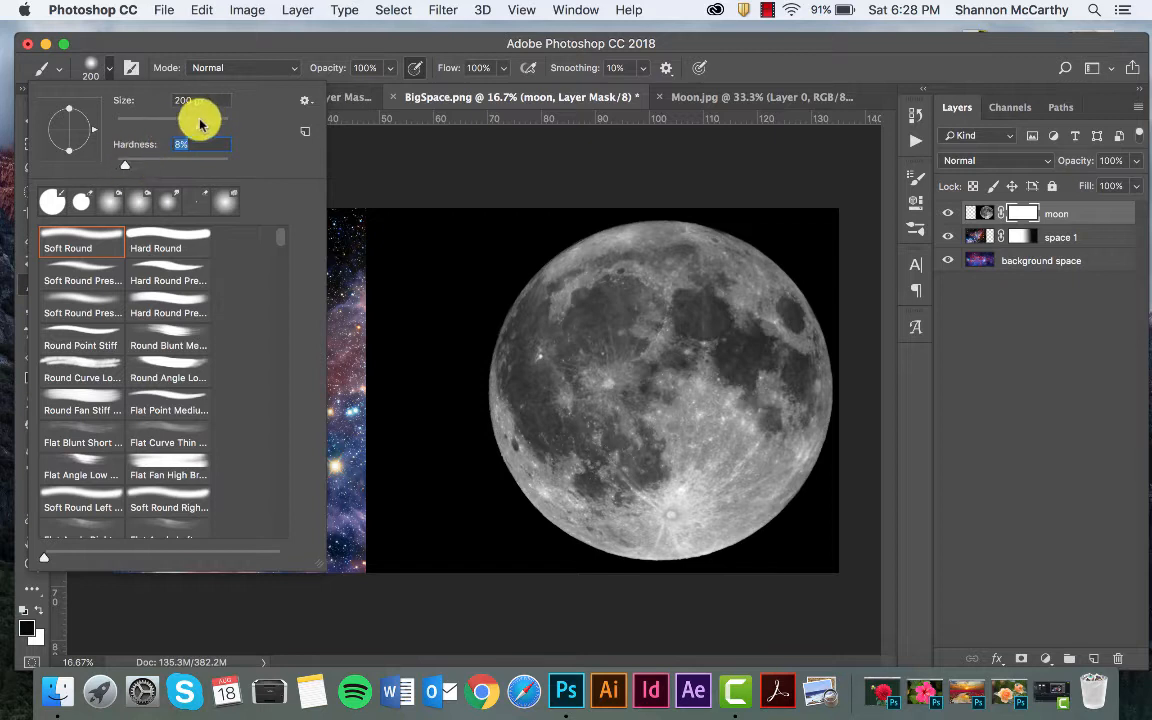
drag(219, 124, 145, 124)
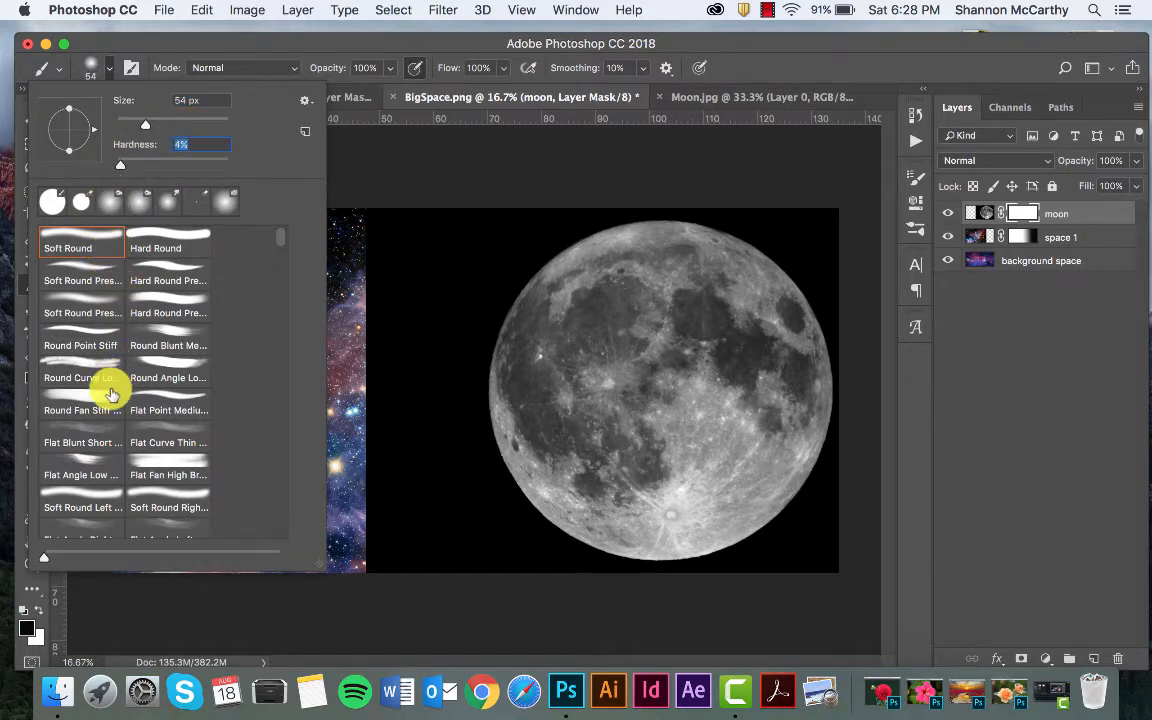
scroll(110, 395, down, 1)
scroll(111, 394, down, 1)
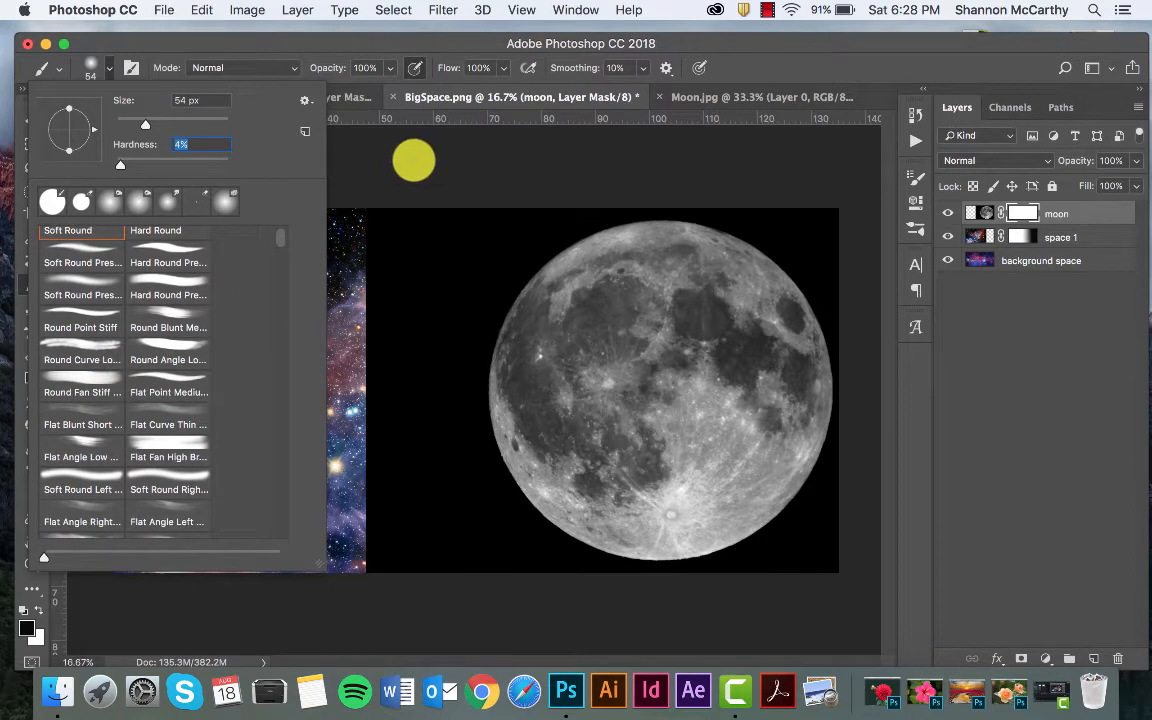
click(414, 161)
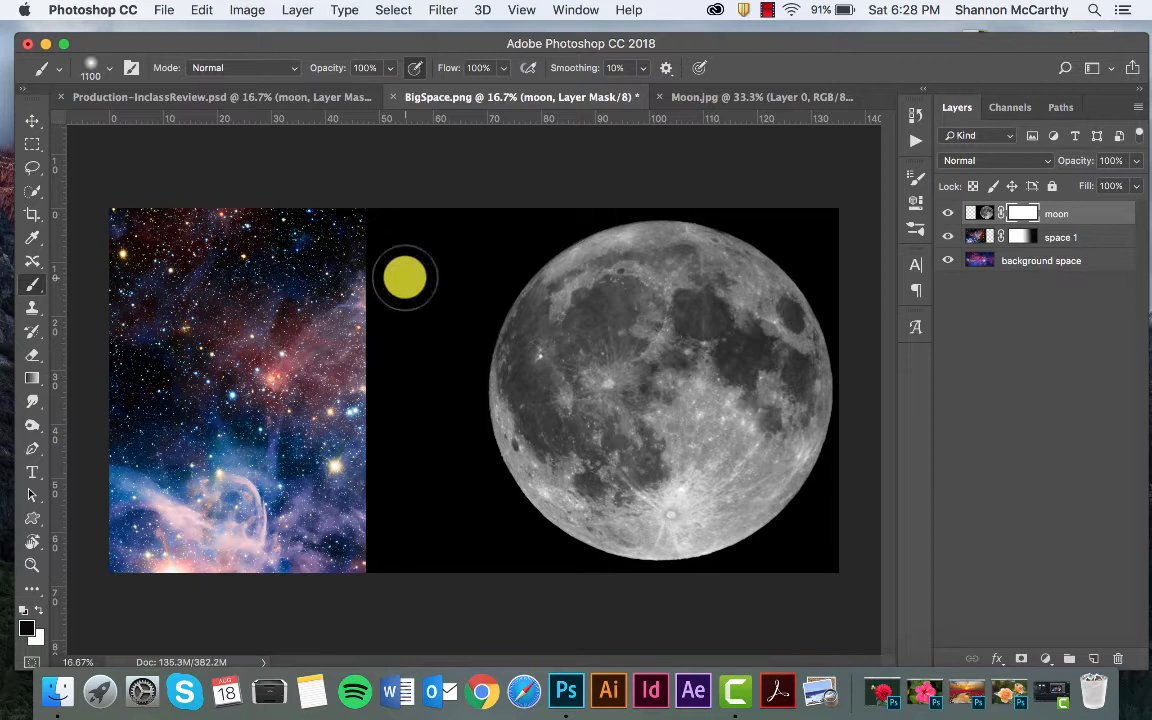
Try painting black on the moon mask over the black background and the moon's left edge, and undo the painting
mouse_move(404, 277)
mouse_down()
mouse_move(355, 250)
mouse_move(386, 211)
mouse_move(450, 189)
mouse_move(356, 290)
mouse_move(341, 366)
mouse_move(466, 223)
mouse_move(548, 173)
mouse_move(458, 255)
mouse_move(405, 359)
mouse_move(406, 449)
mouse_move(469, 566)
mouse_move(444, 546)
mouse_move(407, 424)
mouse_move(415, 331)
mouse_move(377, 408)
mouse_move(383, 513)
mouse_move(424, 562)
mouse_move(521, 566)
mouse_move(469, 514)
mouse_move(450, 377)
mouse_move(475, 292)
mouse_move(504, 249)
mouse_move(538, 214)
mouse_move(604, 183)
mouse_move(510, 275)
mouse_move(499, 372)
mouse_move(520, 527)
mouse_move(608, 580)
mouse_move(581, 569)
mouse_move(499, 466)
mouse_move(492, 409)
mouse_move(533, 521)
mouse_move(593, 582)
mouse_move(678, 595)
mouse_move(617, 596)
mouse_move(503, 499)
mouse_move(492, 316)
mouse_move(501, 228)
mouse_move(577, 192)
mouse_move(525, 309)
mouse_move(519, 392)
mouse_move(530, 470)
mouse_move(556, 515)
mouse_move(632, 567)
mouse_move(692, 576)
mouse_move(621, 569)
mouse_up()
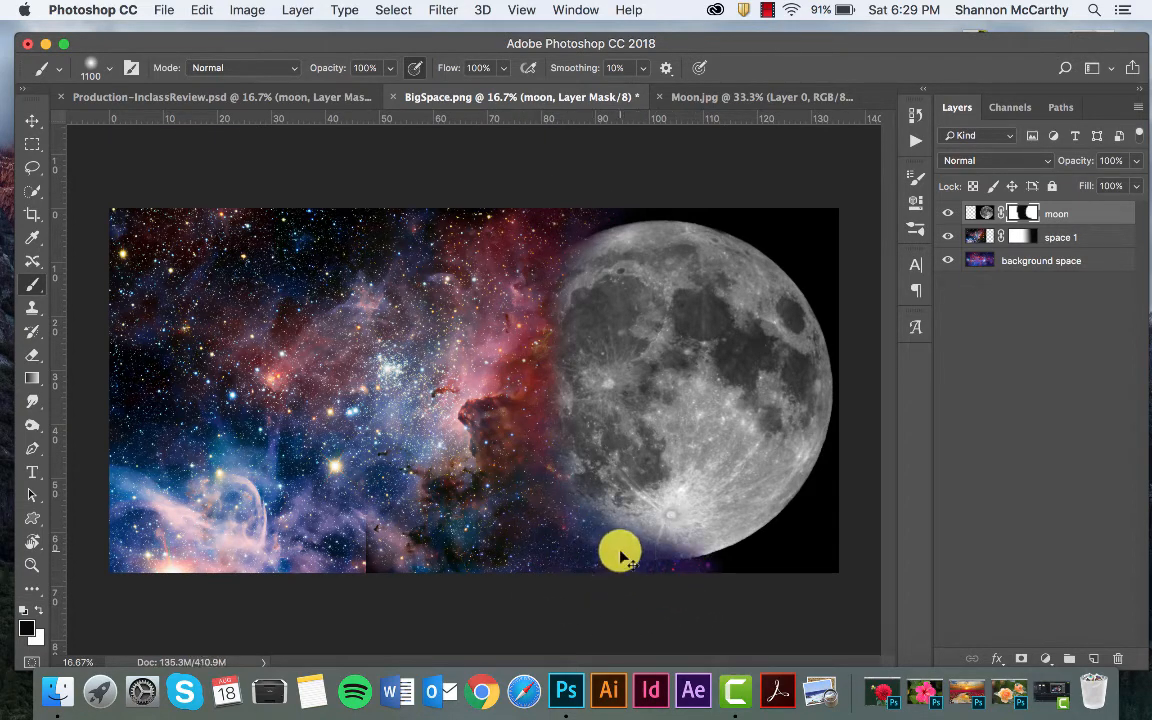
key(super+z)
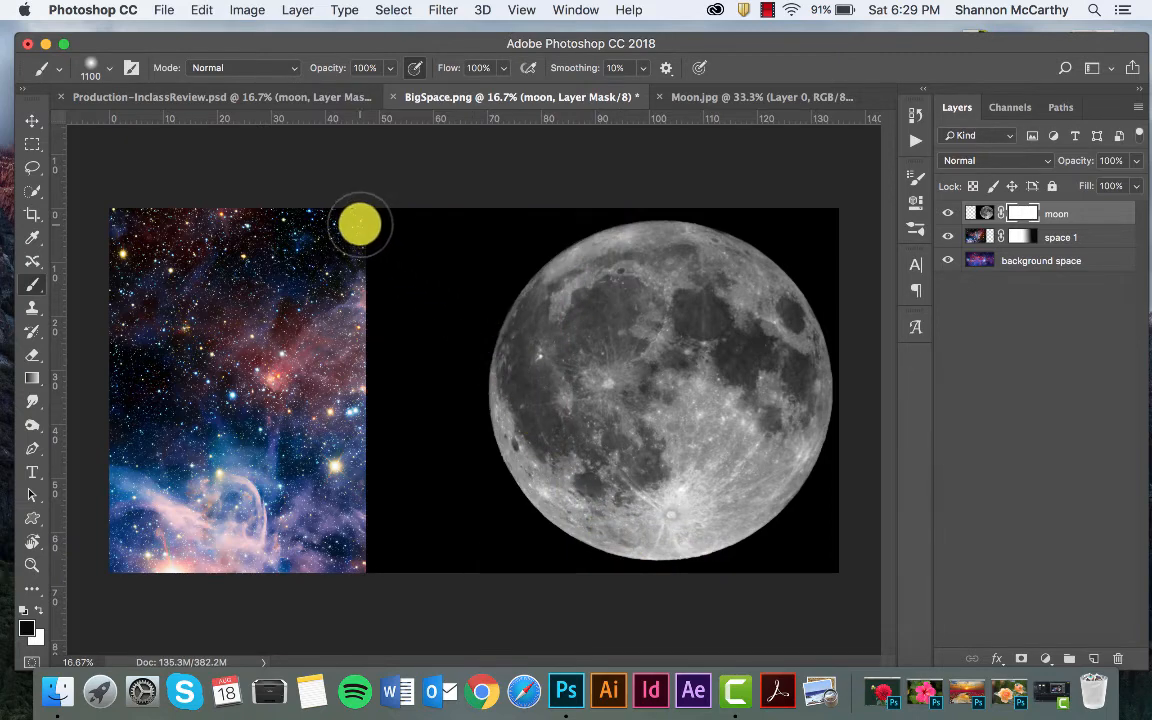
Paint black on the moon mask at 100% and 35% brush opacity to blend the moon's left side into space, and choose the Paint Bucket tool
mouse_move(390, 209)
mouse_down()
mouse_move(359, 276)
mouse_move(356, 436)
mouse_move(375, 529)
mouse_move(435, 570)
mouse_move(392, 481)
mouse_move(402, 260)
mouse_move(434, 171)
mouse_move(460, 164)
mouse_move(414, 320)
mouse_move(406, 459)
mouse_move(416, 528)
mouse_move(460, 563)
mouse_move(493, 566)
mouse_move(446, 500)
mouse_move(457, 319)
mouse_move(516, 211)
mouse_move(546, 202)
mouse_move(468, 222)
mouse_move(498, 517)
mouse_move(524, 562)
mouse_move(572, 576)
mouse_move(494, 502)
mouse_move(472, 428)
mouse_up()
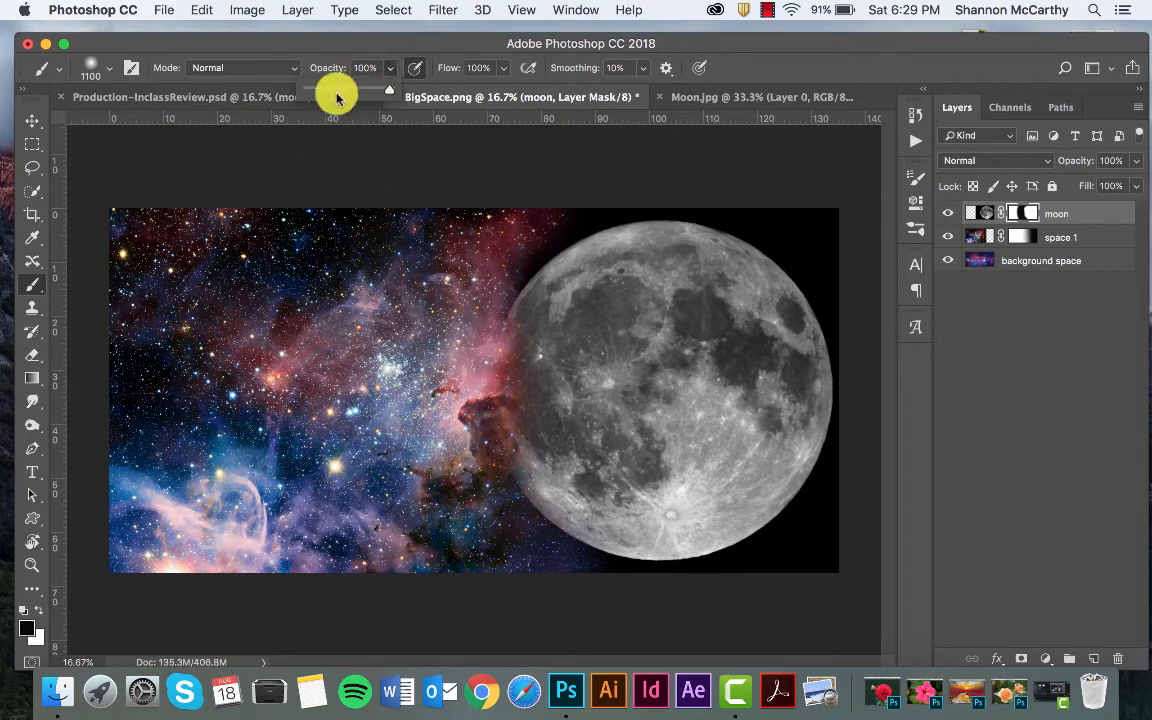
mouse_move(522, 293)
mouse_down()
mouse_move(571, 246)
mouse_move(531, 315)
mouse_move(518, 460)
mouse_move(530, 506)
mouse_move(609, 557)
mouse_move(573, 535)
mouse_move(540, 340)
mouse_move(554, 270)
mouse_move(617, 217)
mouse_move(588, 227)
mouse_move(512, 299)
mouse_move(609, 227)
mouse_move(519, 301)
mouse_move(570, 243)
mouse_move(609, 224)
mouse_move(528, 306)
mouse_move(573, 251)
mouse_move(653, 203)
mouse_move(683, 201)
mouse_move(633, 210)
mouse_move(570, 272)
mouse_move(544, 325)
mouse_move(533, 428)
mouse_move(583, 494)
mouse_move(633, 519)
mouse_move(641, 514)
mouse_move(524, 367)
mouse_move(548, 270)
mouse_move(532, 284)
mouse_move(528, 404)
mouse_move(510, 271)
mouse_move(520, 283)
mouse_move(659, 217)
mouse_move(584, 250)
mouse_move(536, 297)
mouse_move(586, 255)
mouse_move(669, 239)
mouse_move(803, 263)
mouse_move(722, 237)
mouse_move(555, 326)
mouse_move(545, 301)
mouse_move(568, 542)
mouse_move(715, 550)
mouse_move(884, 481)
mouse_move(748, 532)
mouse_move(473, 385)
mouse_move(530, 301)
mouse_move(478, 334)
mouse_move(509, 463)
mouse_move(8, 424)
mouse_up()
mouse_move(38, 378)
mouse_down()
mouse_move(103, 380)
mouse_move(107, 397)
mouse_up()
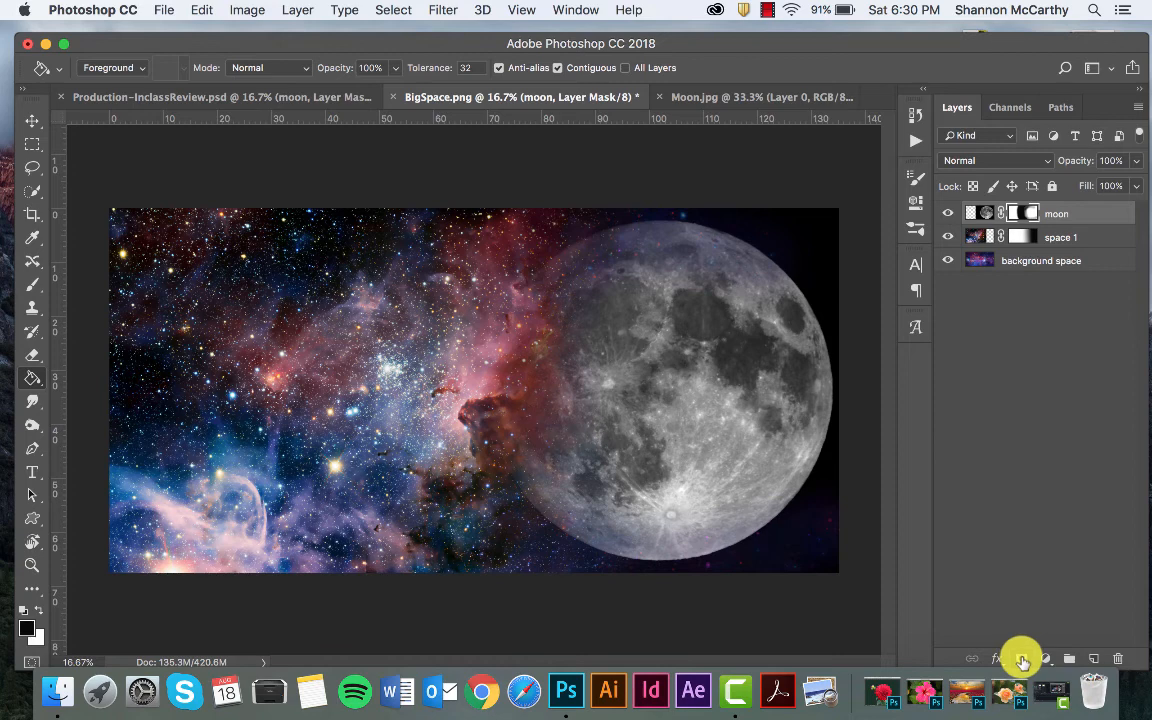
Try painting white at 35% opacity on the moon layer's image instead of its mask, over the moon's upper-left area
click(982, 215)
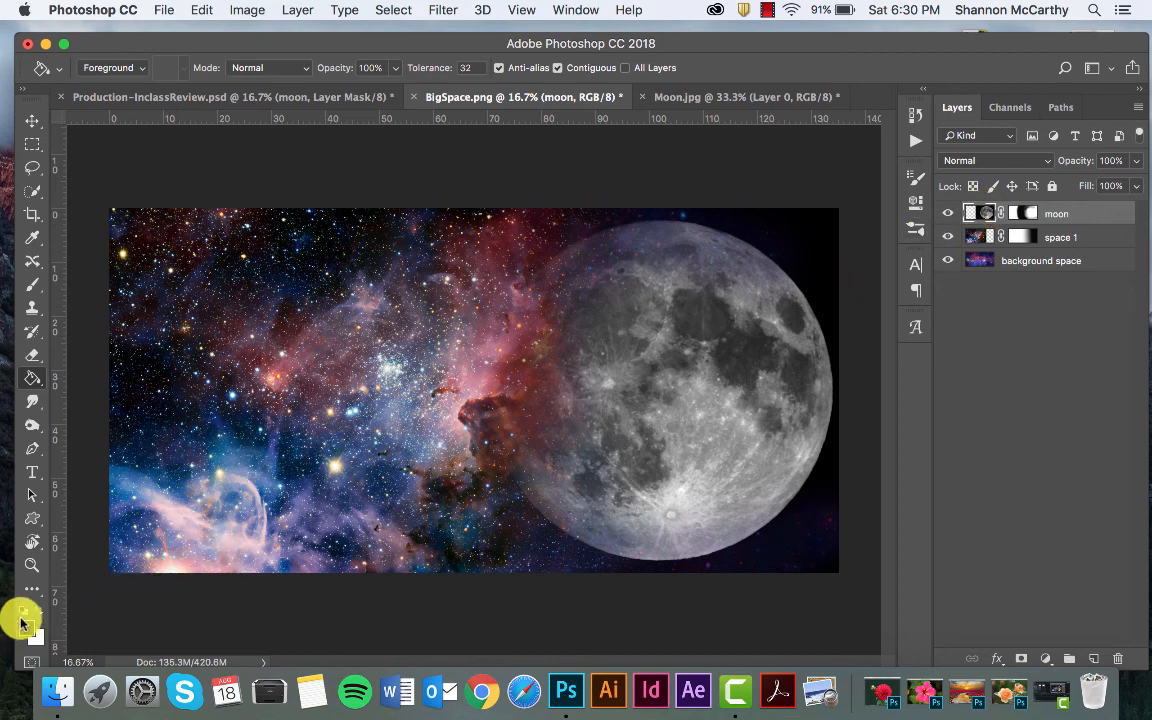
click(32, 284)
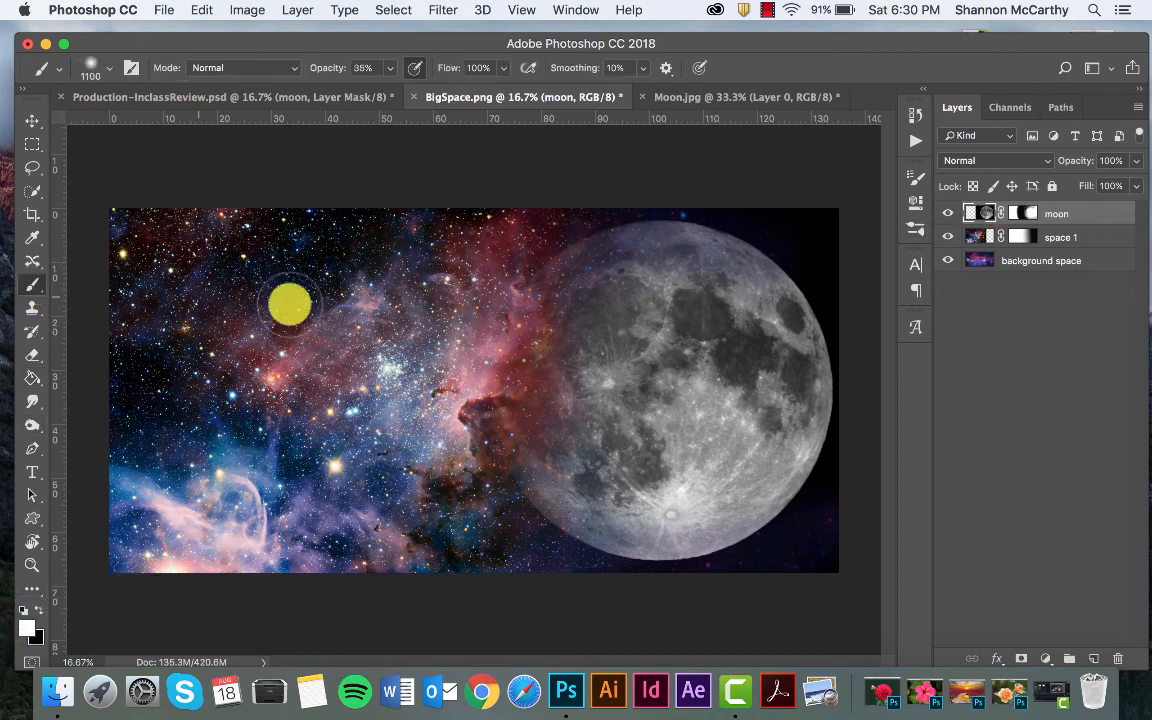
drag(560, 265, 614, 380)
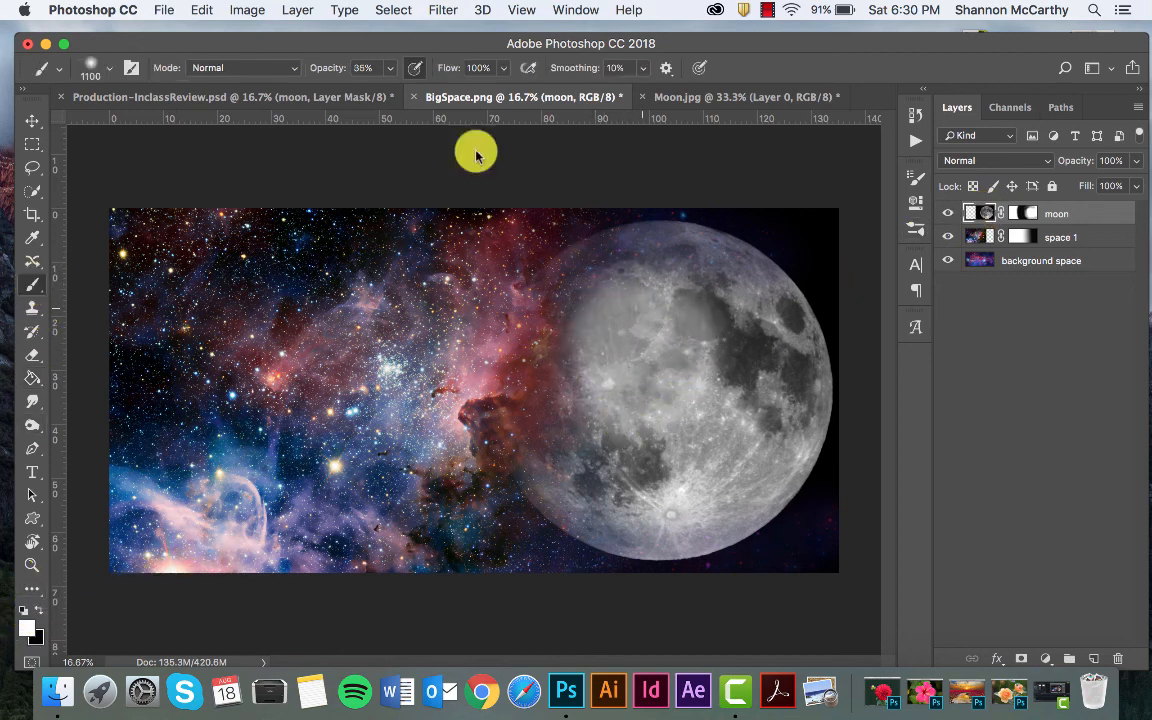
Set the brush opacity to 100%, paint white across the moon layer's image again, and undo the white strokes
click(390, 68)
drag(389, 93, 500, 87)
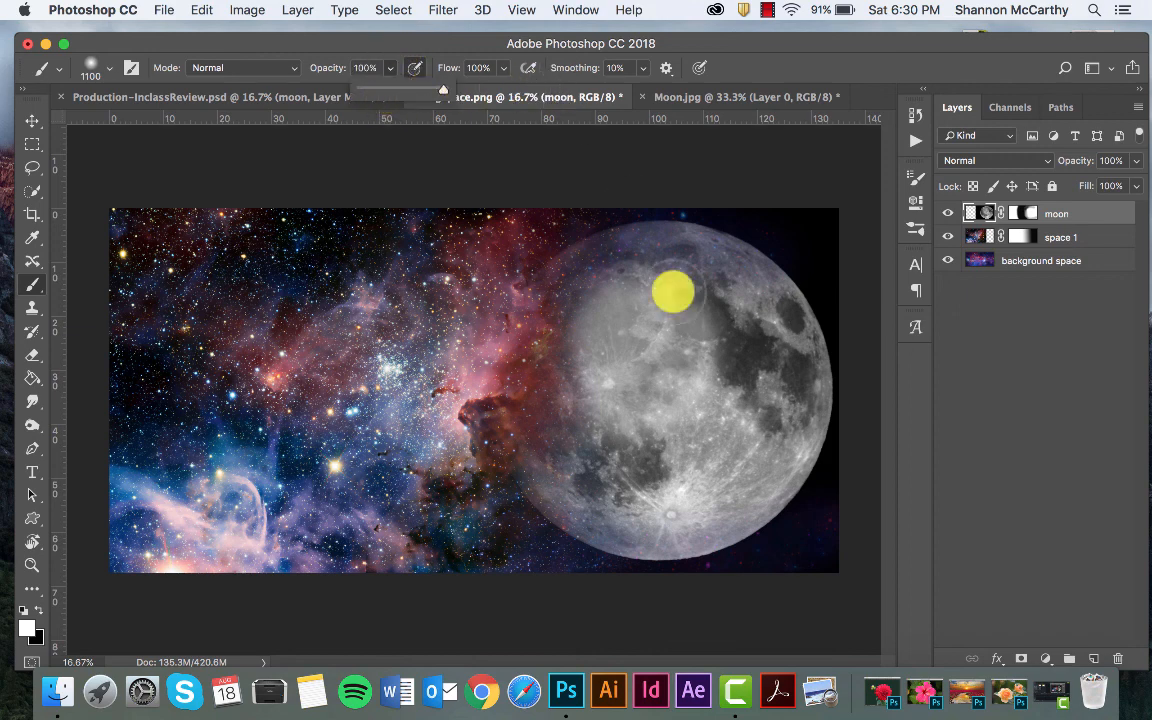
mouse_move(722, 362)
mouse_down()
mouse_move(633, 381)
mouse_move(528, 443)
mouse_move(643, 226)
mouse_move(594, 260)
mouse_move(580, 402)
mouse_up()
key(super+z)
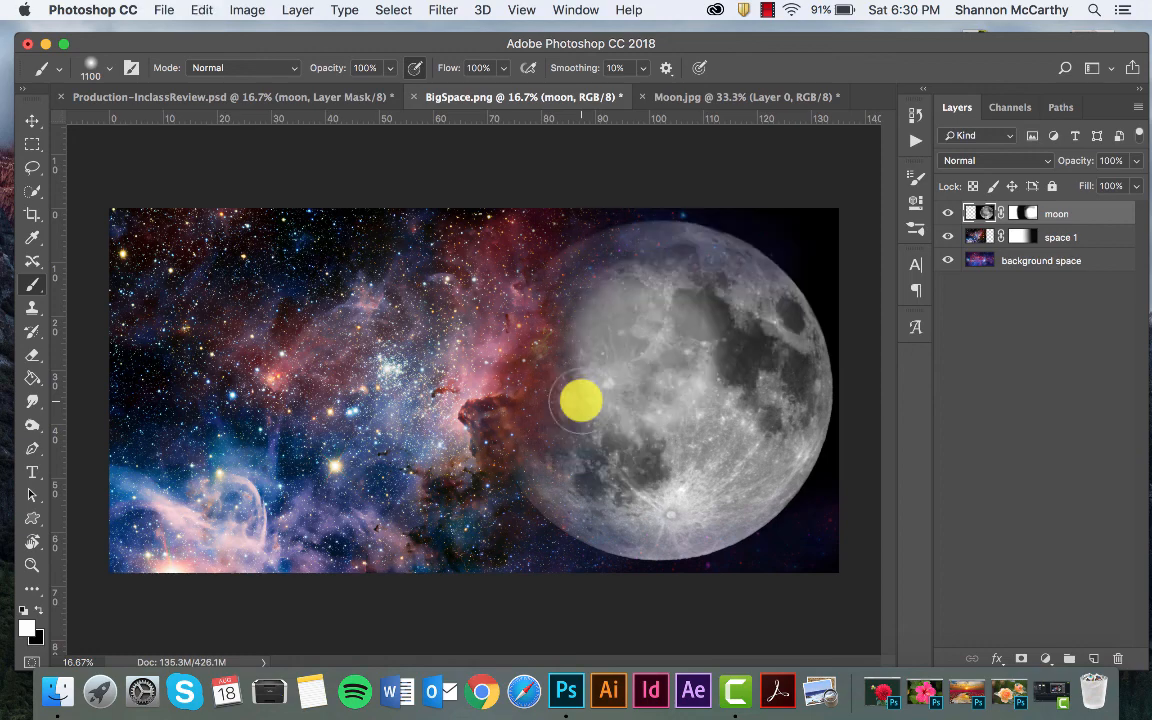
key(alt+super+z)
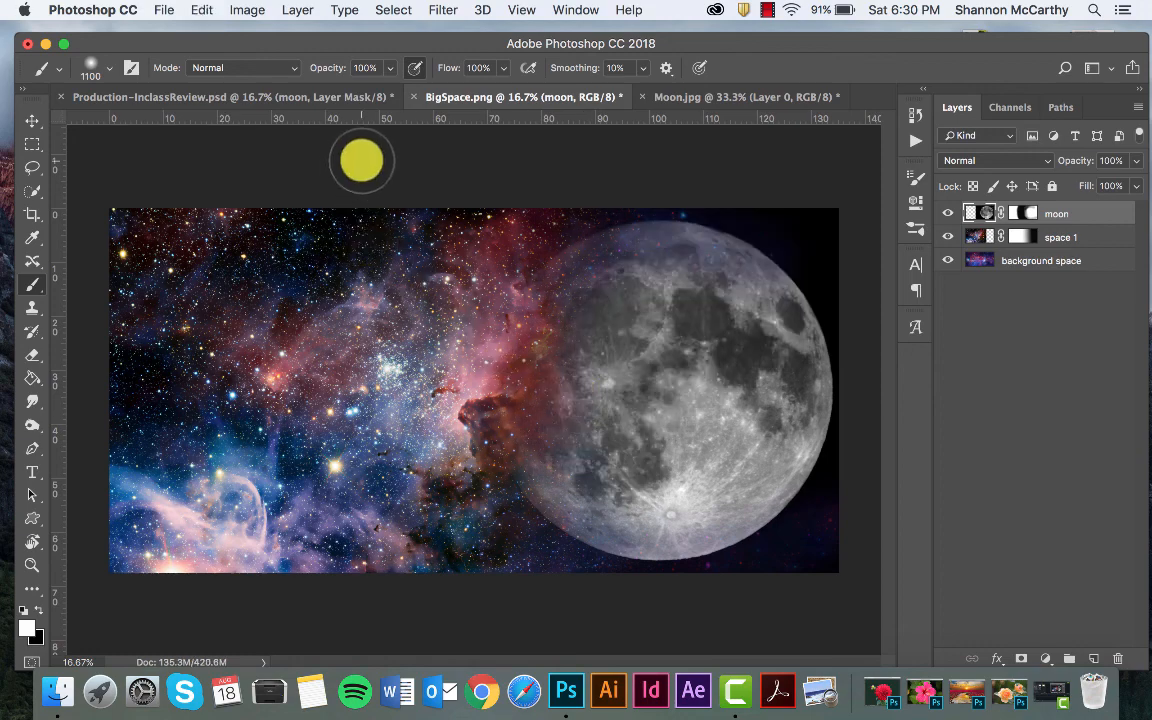